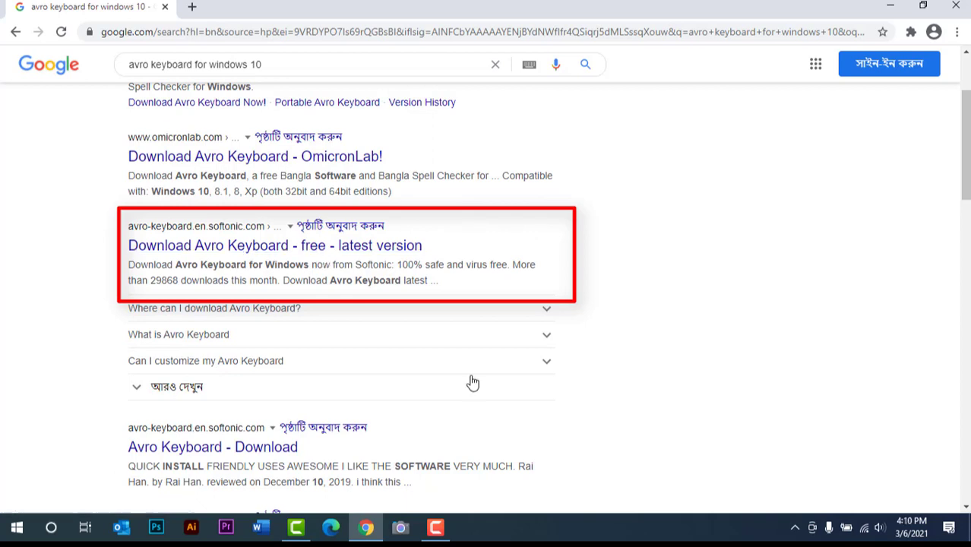
# - Open the Softonic download result for Avro Keyboard and download the free PC version
pyautogui.click(394, 257)
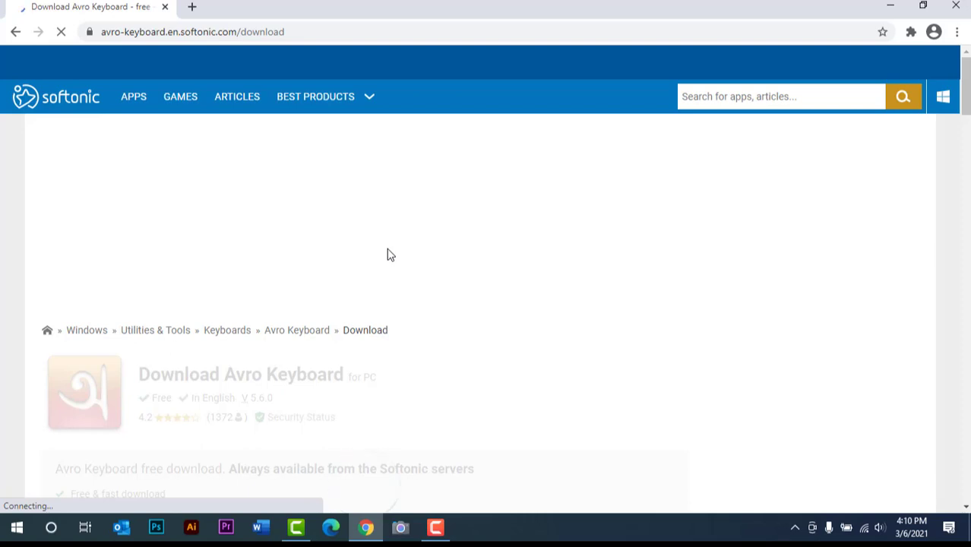
pyautogui.scroll(-2, 362, 274)
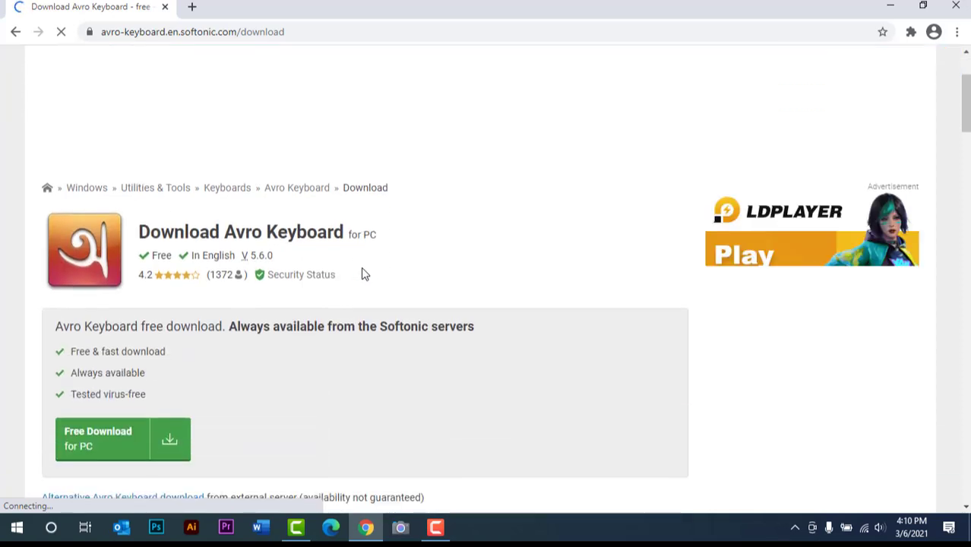
pyautogui.scroll(-1, 363, 273)
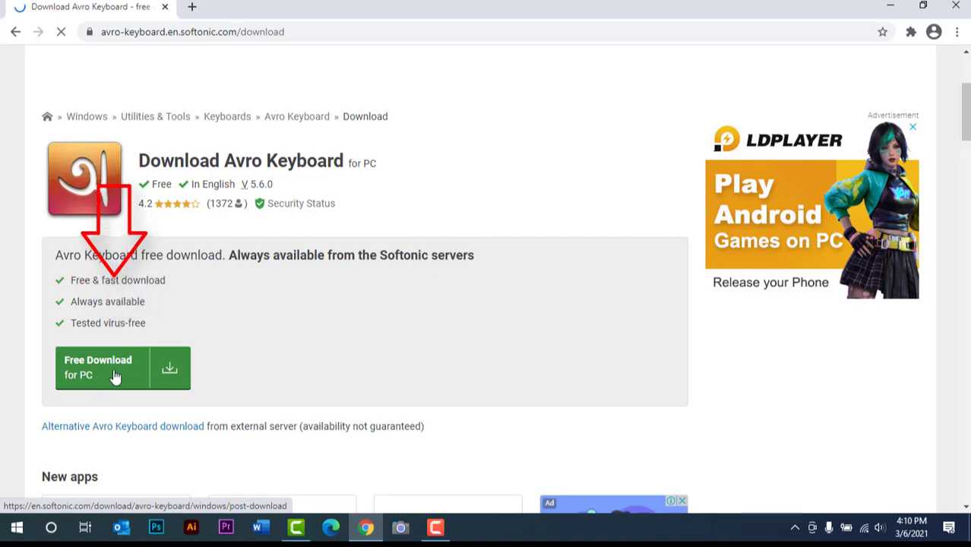
pyautogui.click(170, 374)
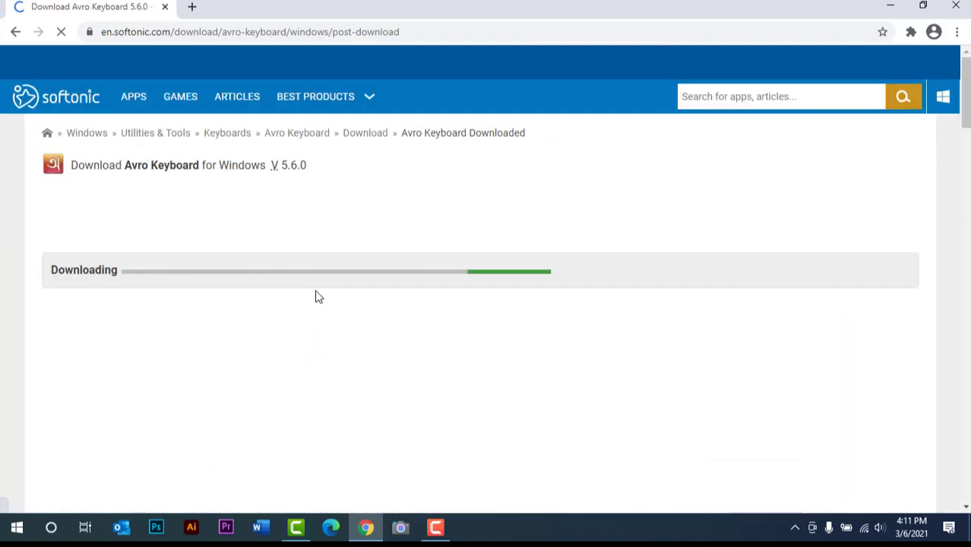
pyautogui.scroll(-2, 318, 296)
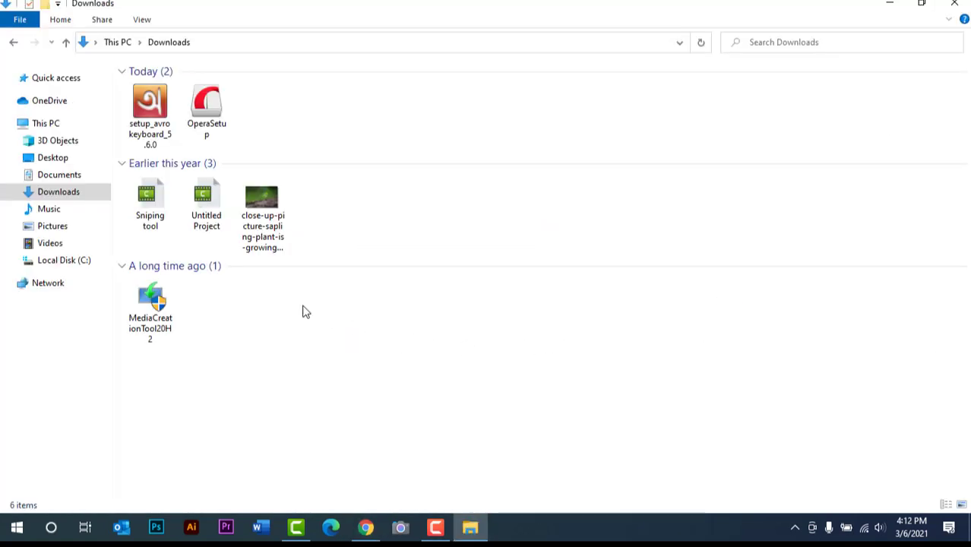
# - Run the downloaded Avro Keyboard 5.6.0 setup file and accept its license agreement
pyautogui.click(168, 131)
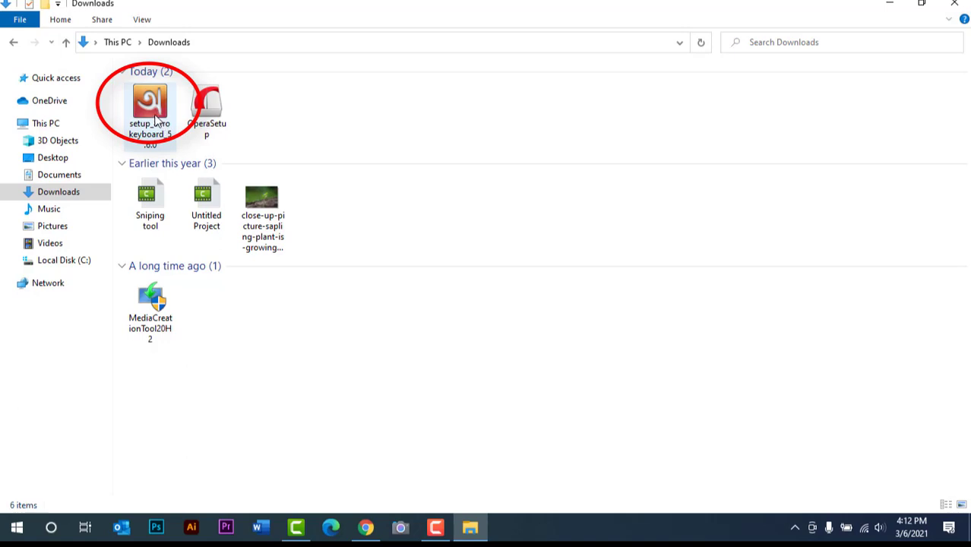
pyautogui.doubleClick(153, 117)
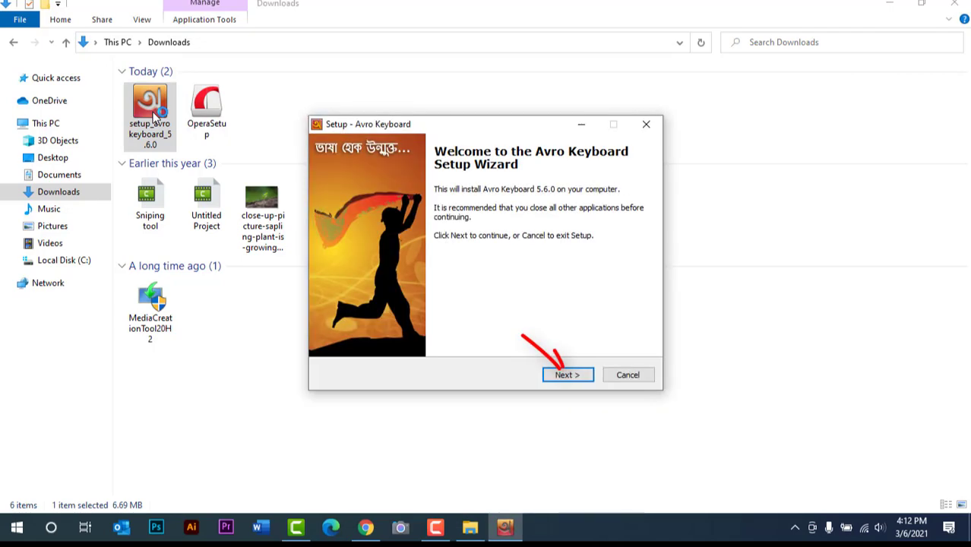
pyautogui.press('Return')
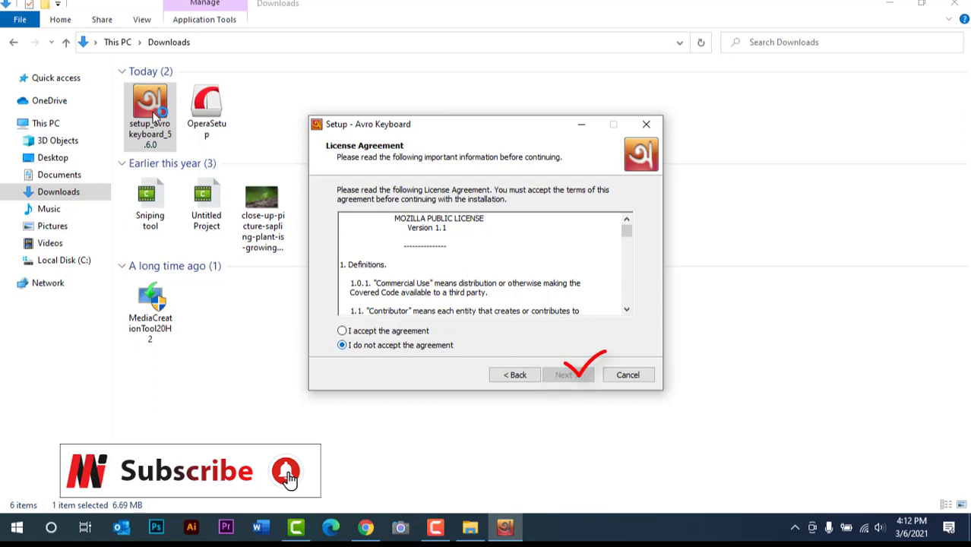
pyautogui.hotkey('alt', 'a')
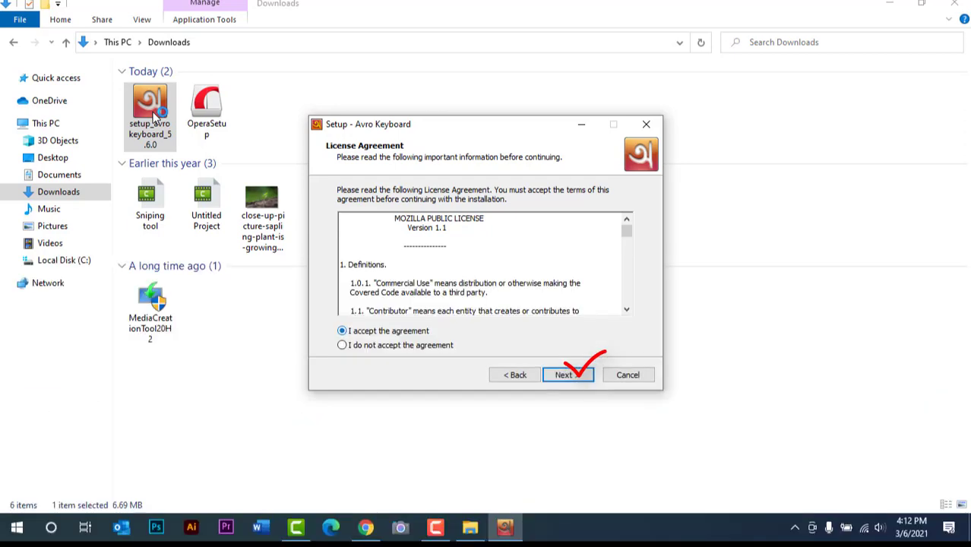
pyautogui.press('Return')
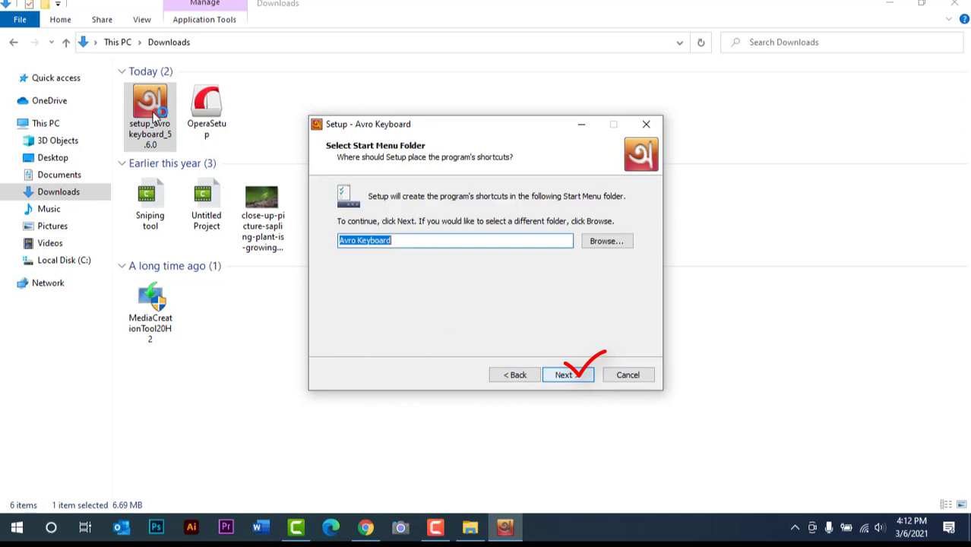
# - Install Avro Keyboard with the default shortcut folder and weekly update check, and finish the setup wizard
pyautogui.press('Return')
pyautogui.press('Return')
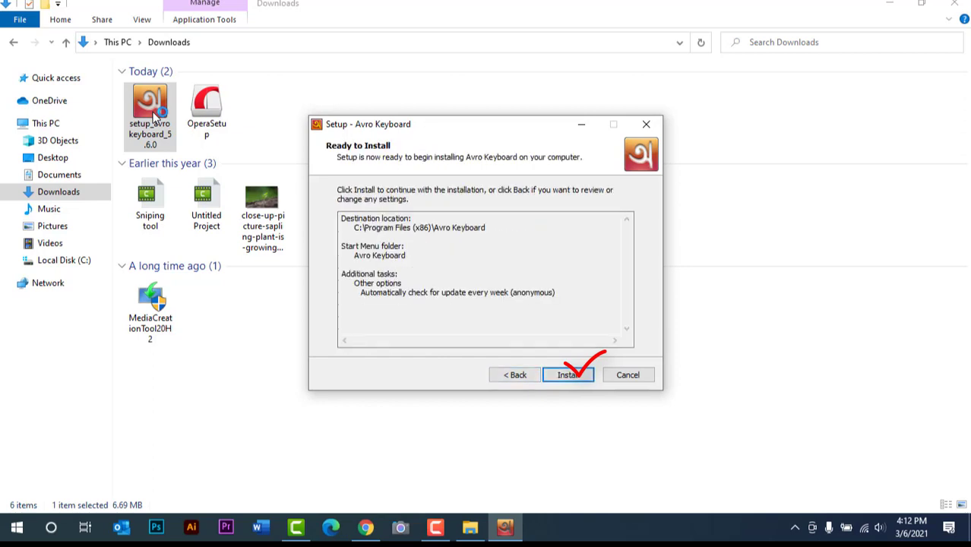
pyautogui.press('Return')
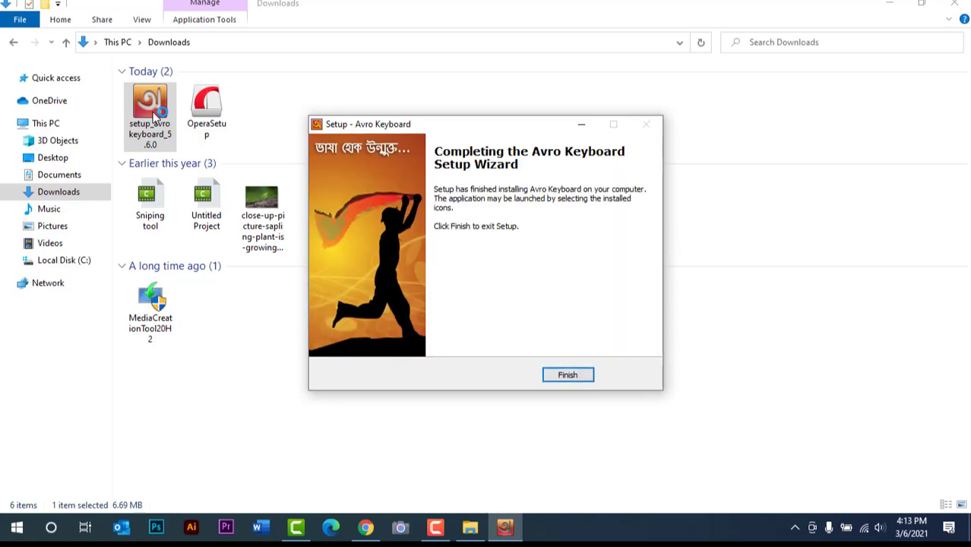
pyautogui.press('Return')
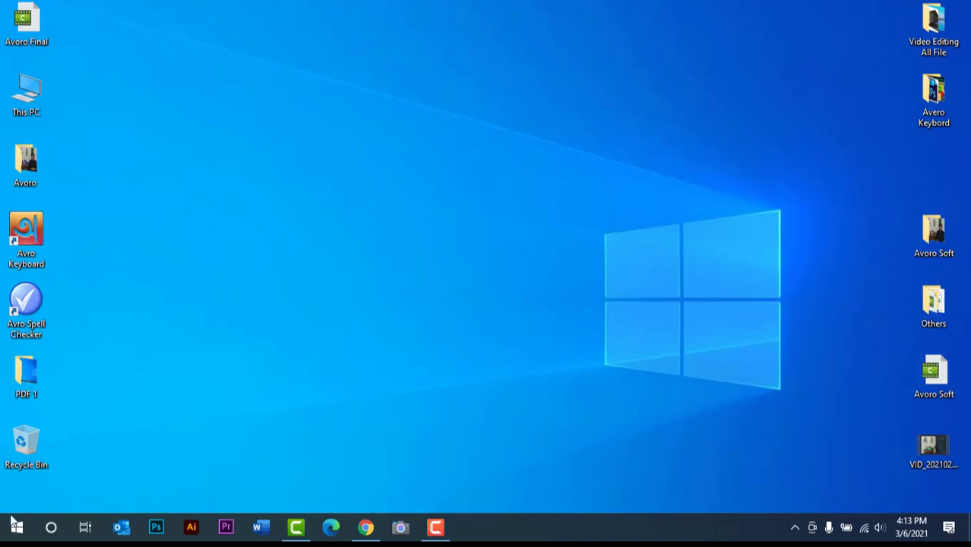
# - Search Windows for "avro keyboard" and launch the Avro Keyboard app
pyautogui.rightClick(12, 523)
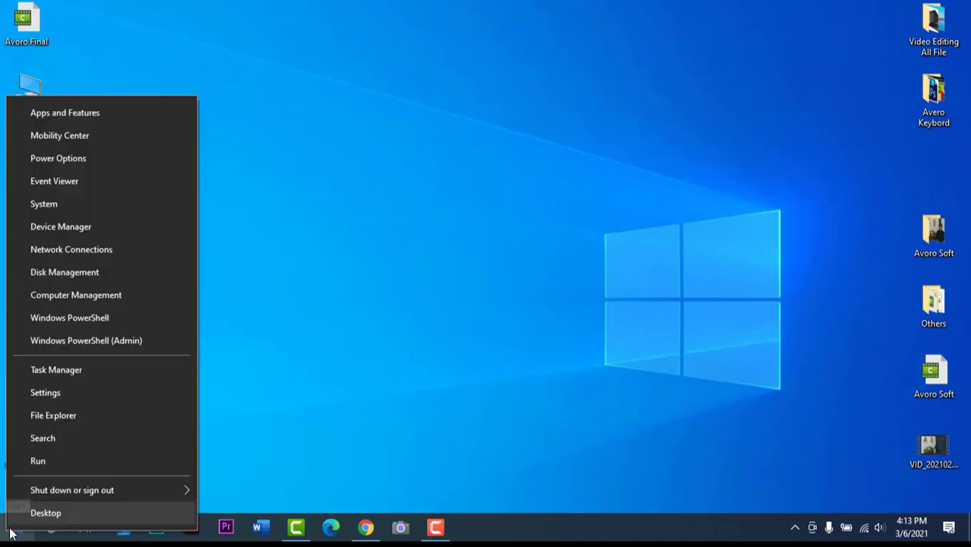
pyautogui.click(65, 439)
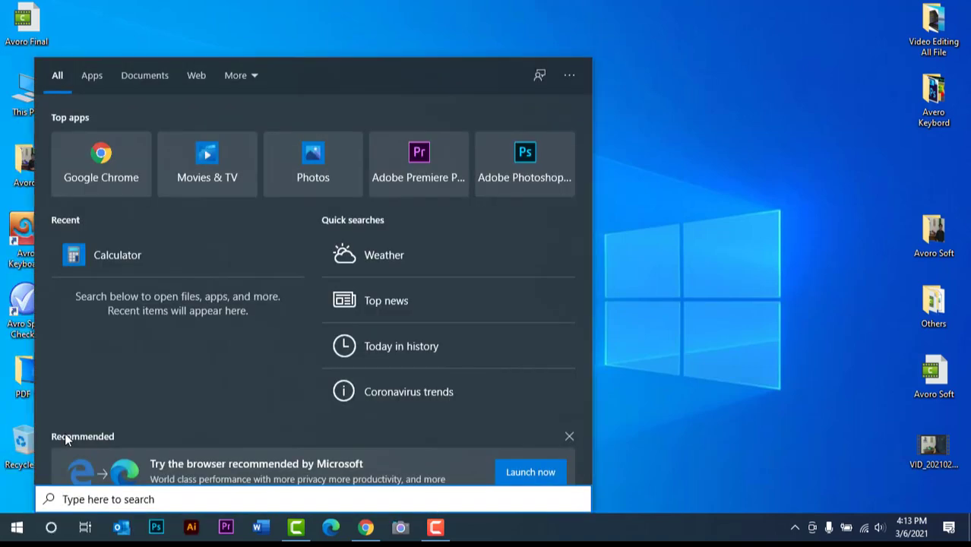
pyautogui.write('av')
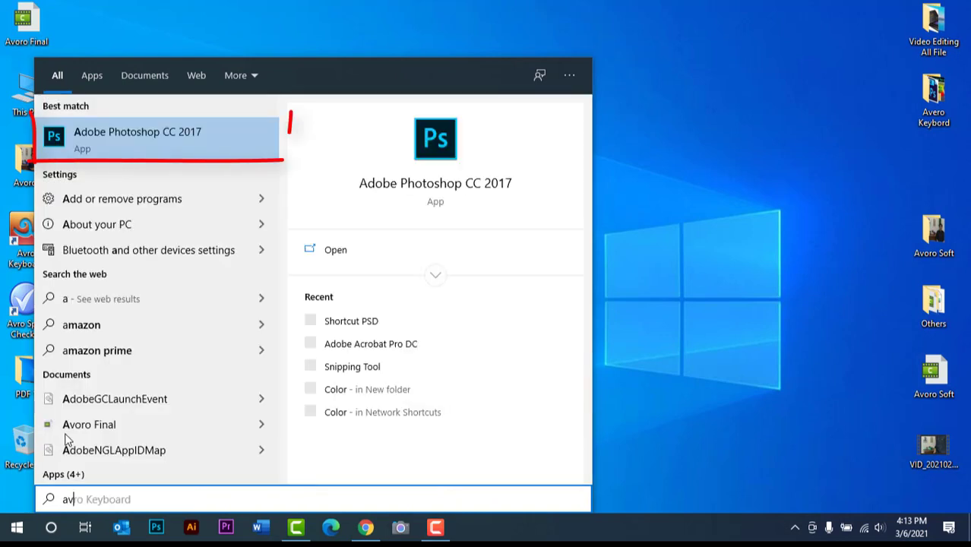
pyautogui.write('ro keyboard')
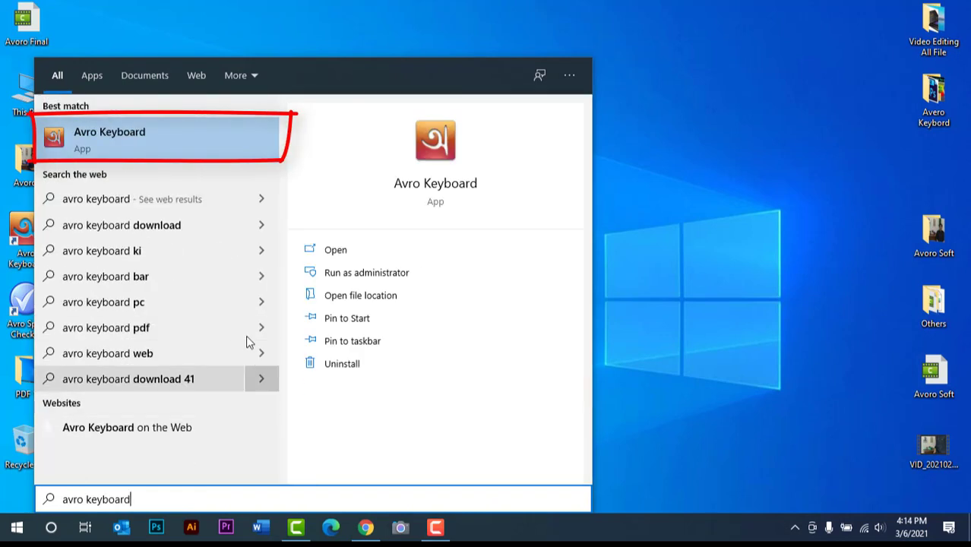
pyautogui.click(196, 143)
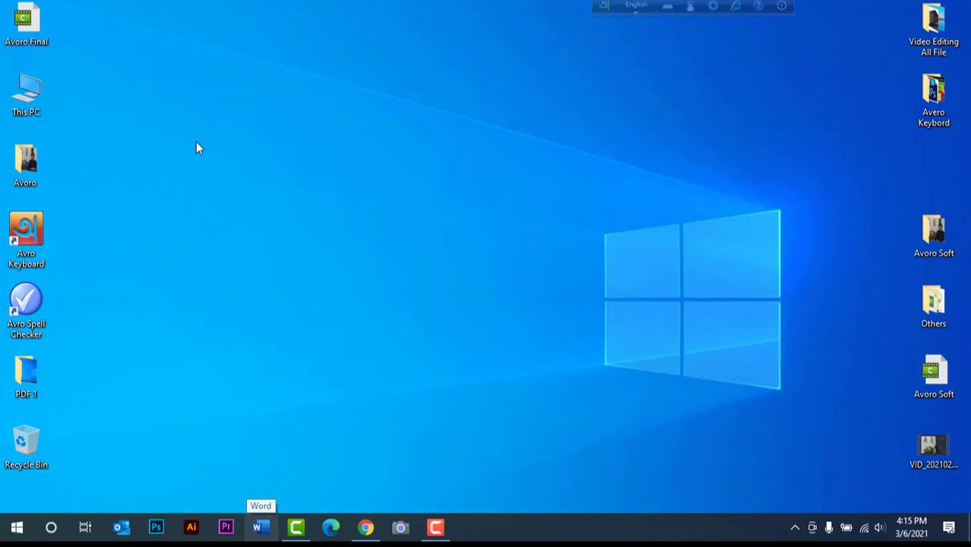
# - Create a blank document in Word and switch the Avro input language from English to Bangla
pyautogui.click(261, 527)
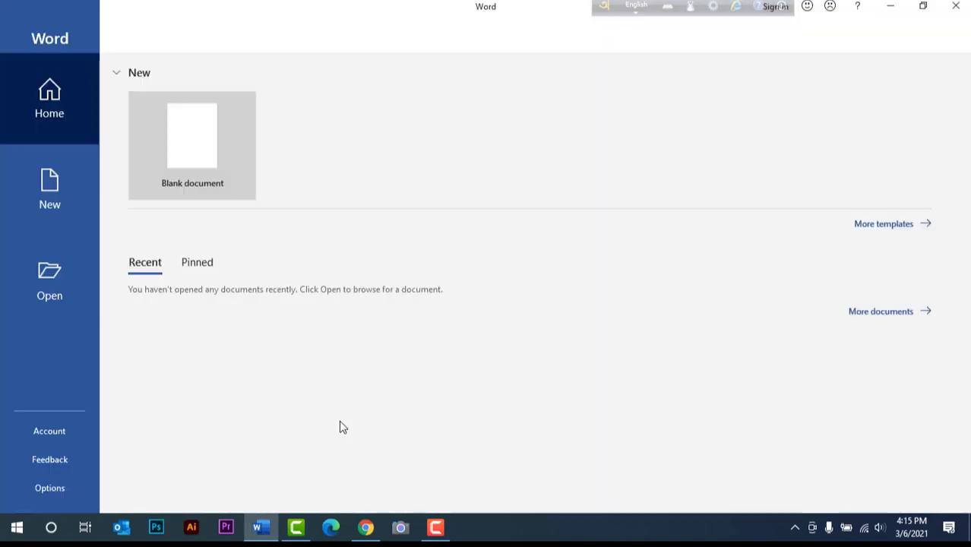
pyautogui.click(203, 142)
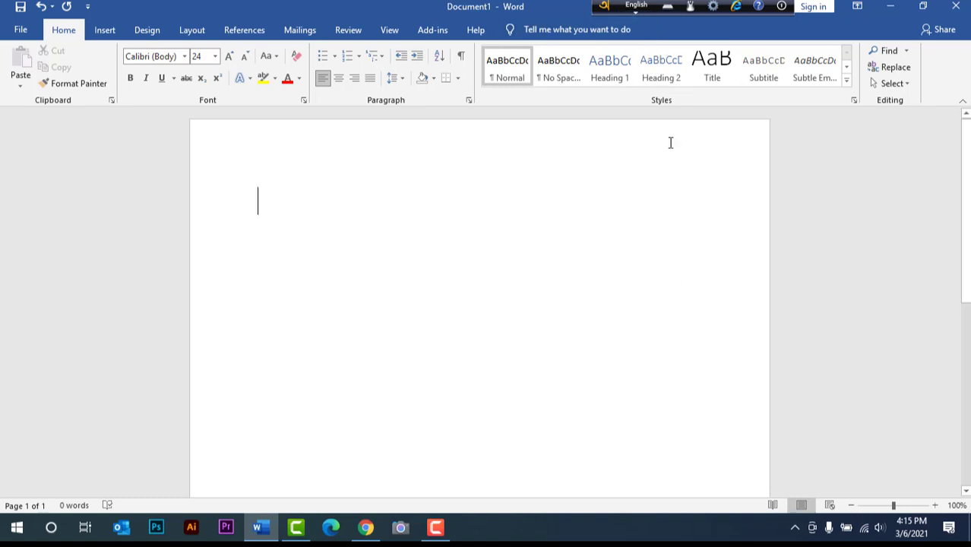
pyautogui.click(639, 6)
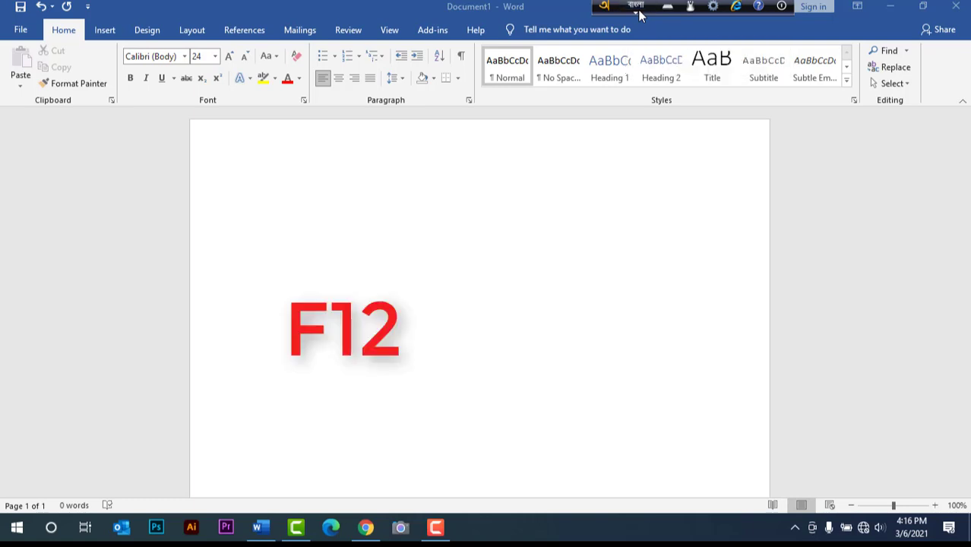
pyautogui.click(358, 181)
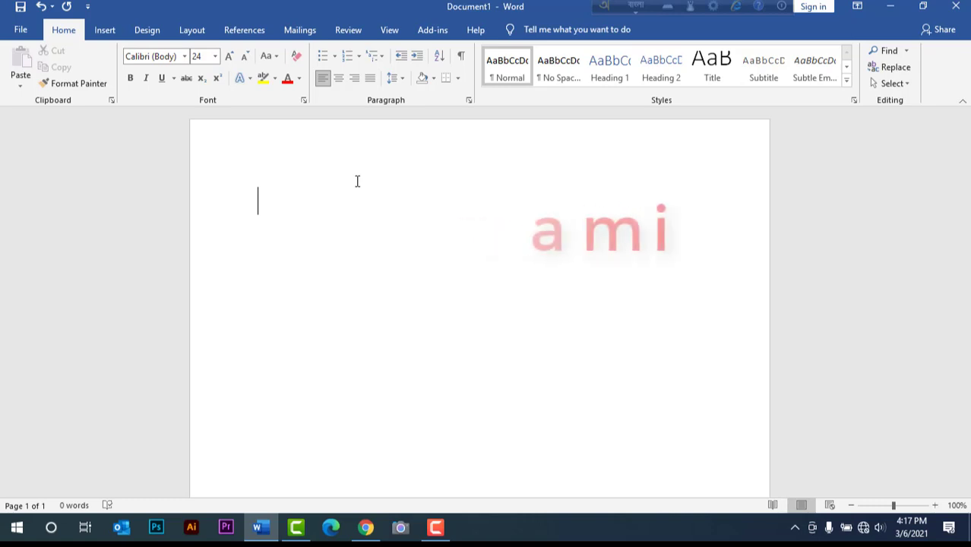
# - Write the Bangla words আমি (ami) and তুমি (tumi) on separate lines using phonetic spelling
pyautogui.write('ami')
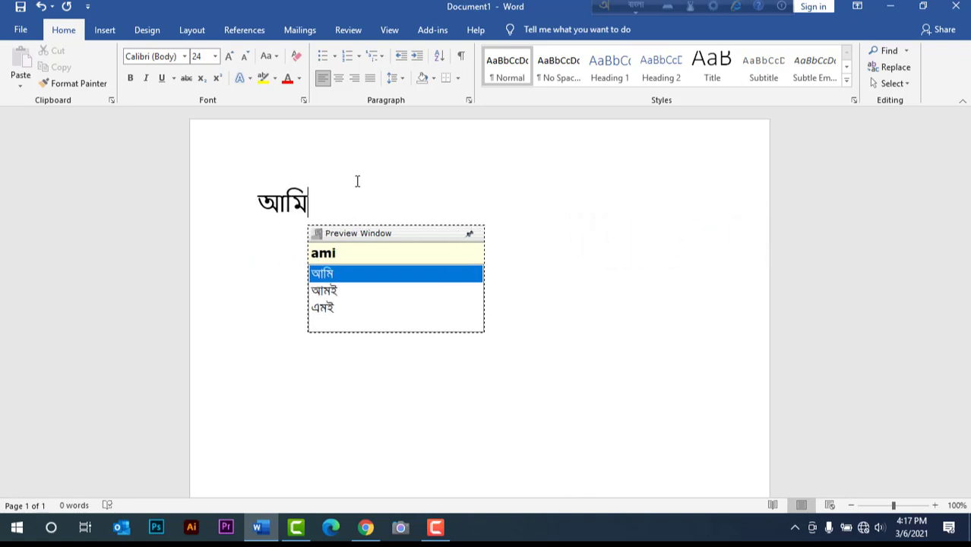
pyautogui.press('space')
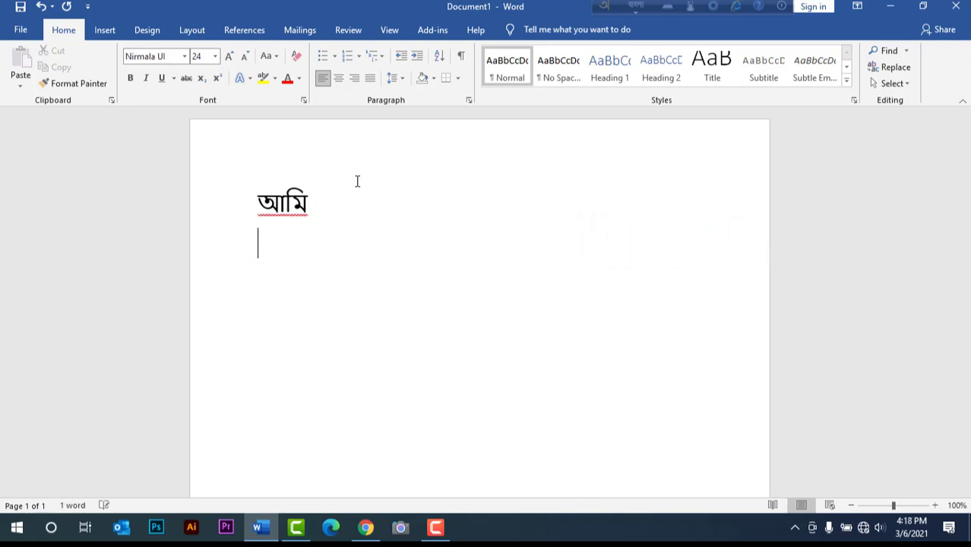
pyautogui.write('t')
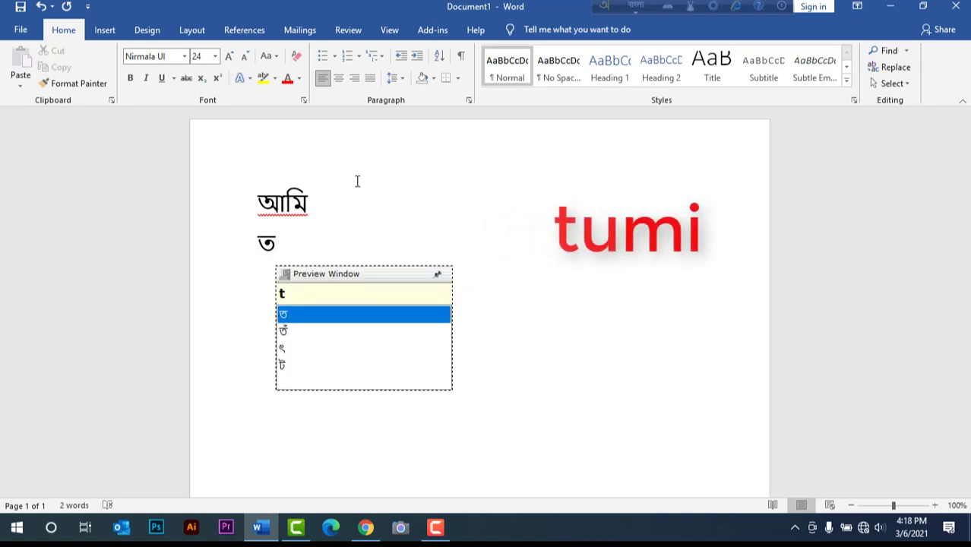
pyautogui.write('umi')
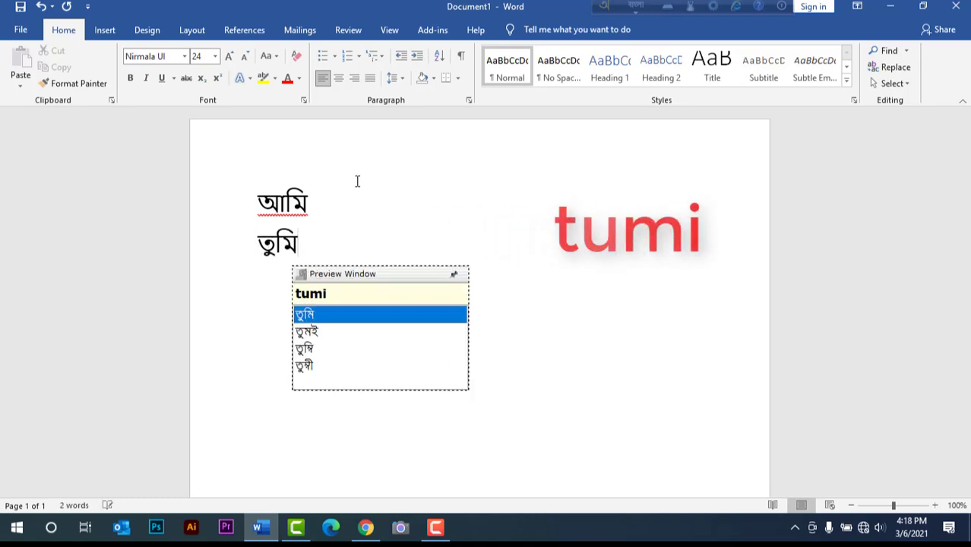
pyautogui.press('space')
pyautogui.press('Return')
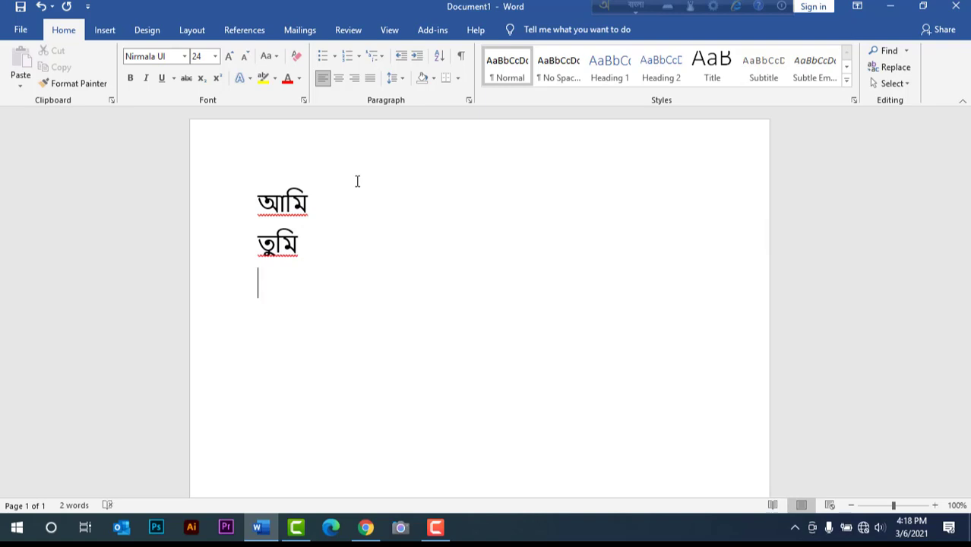
# - Add the Bangla words মা (ma) and বাবা (baba) on the following two lines
pyautogui.write('ma')
pyautogui.press('space')
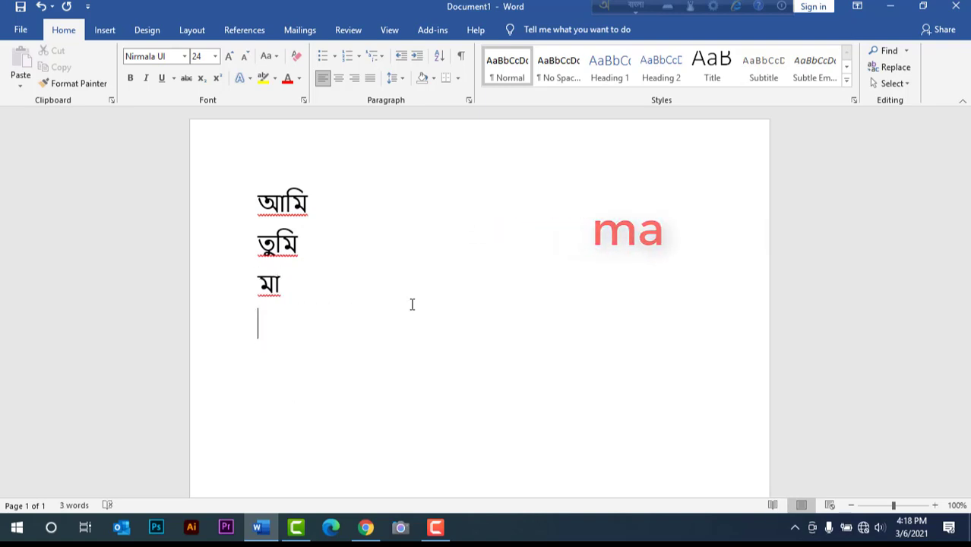
pyautogui.write('ba')
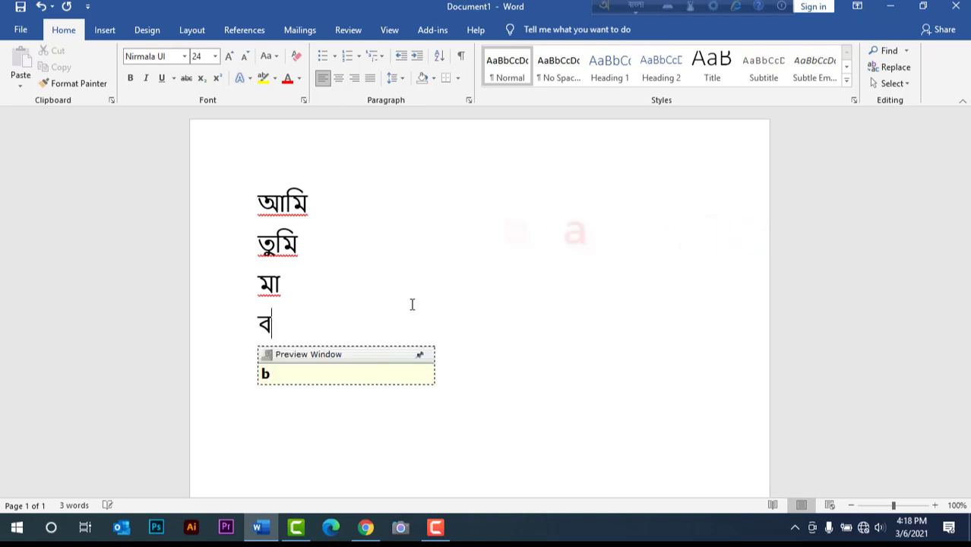
pyautogui.write('ba')
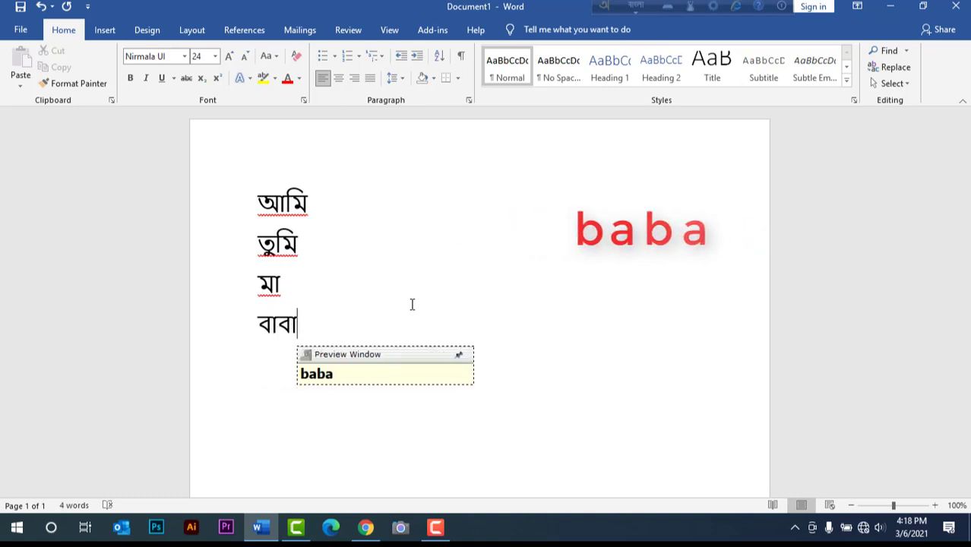
pyautogui.press('Return')
# - Add the Bangla words ভাই (bhai) and বোন (bon) on separate lines below বাবা
pyautogui.write('bhai')
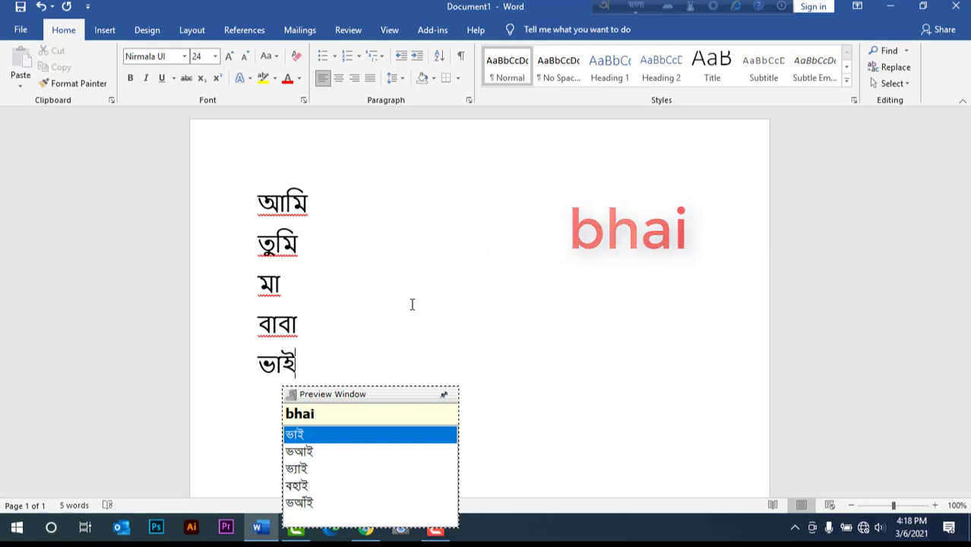
pyautogui.press('Return')
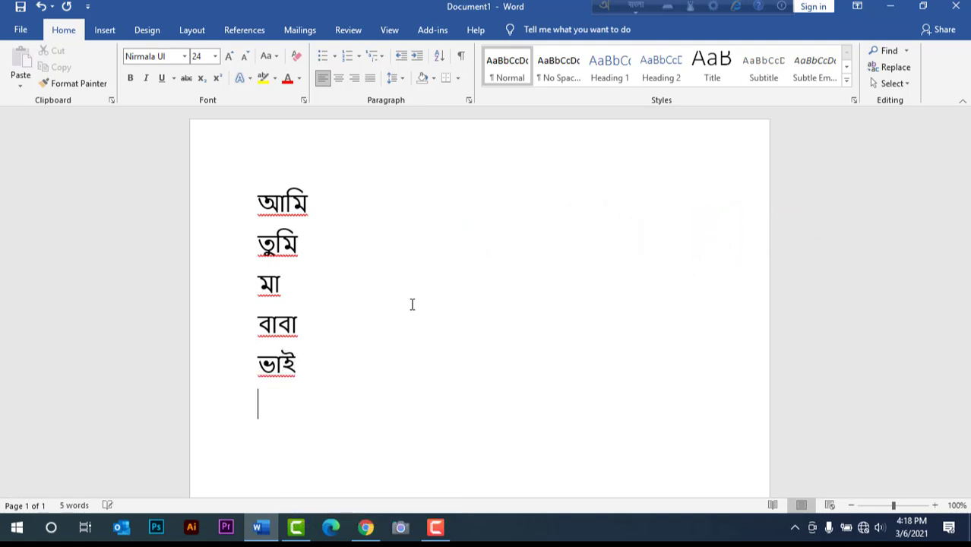
pyautogui.write('bon')
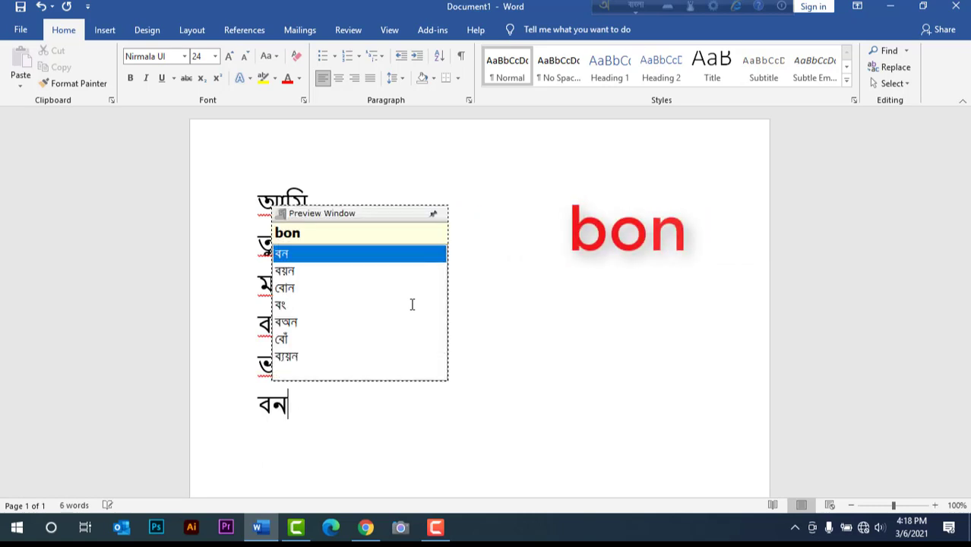
pyautogui.press('Return')
pyautogui.press('Return')
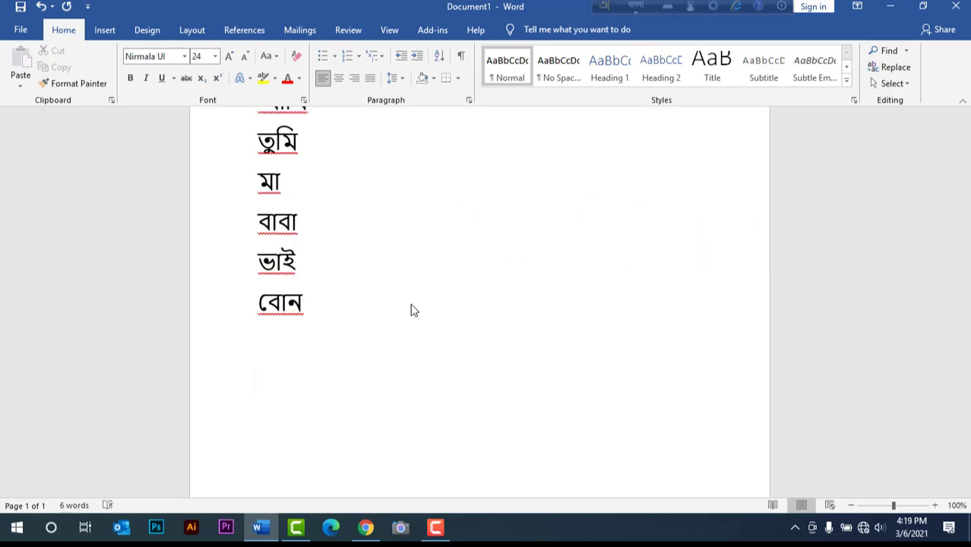
# - Write the Bangla word পরীক্ষা below বোন, spelling it phonetically as porikha and picking the matching suggestion
pyautogui.write('po')
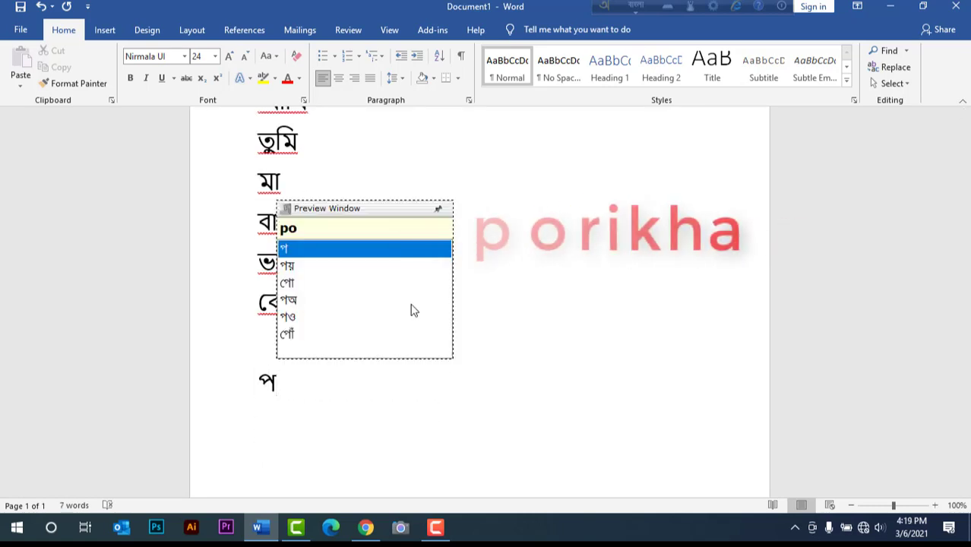
pyautogui.write('rikha')
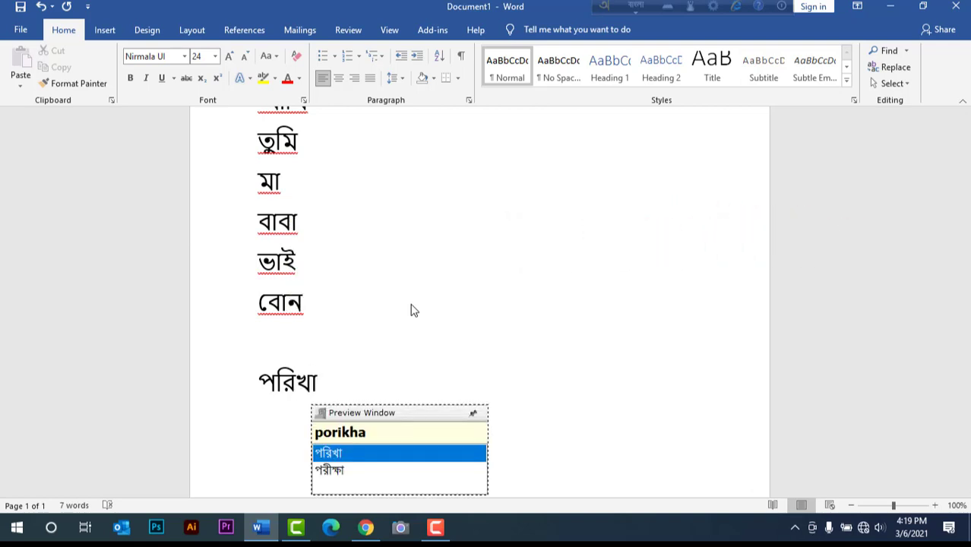
pyautogui.press('Down')
pyautogui.press('Return')
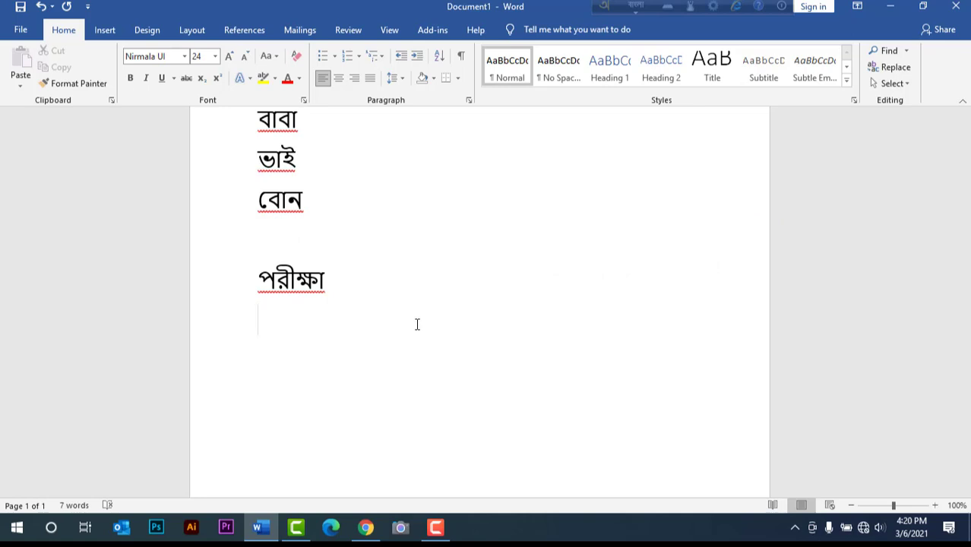
# - Write the Bangla word for Bangladesh on the line below পরীক্ষা using phonetic spelling
pyautogui.write('Bangl')
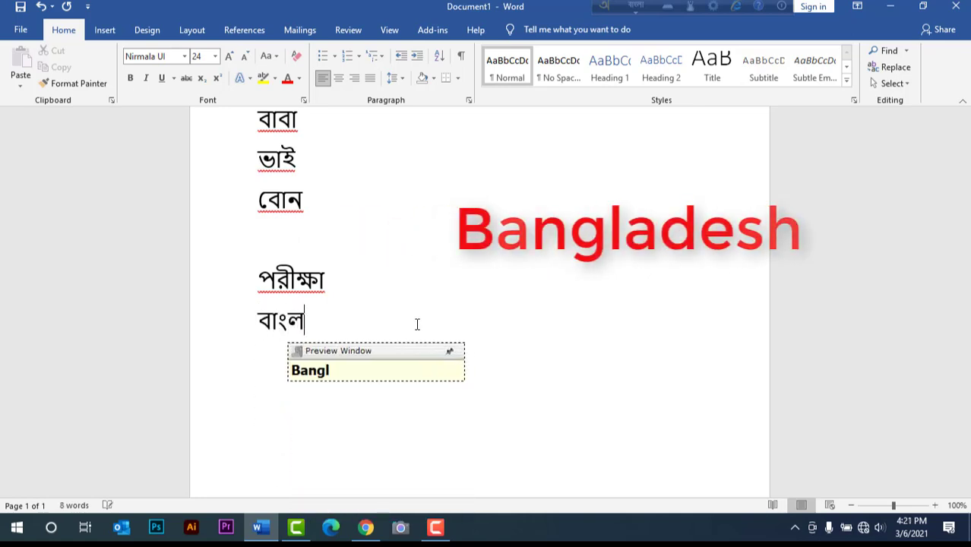
pyautogui.write('ades')
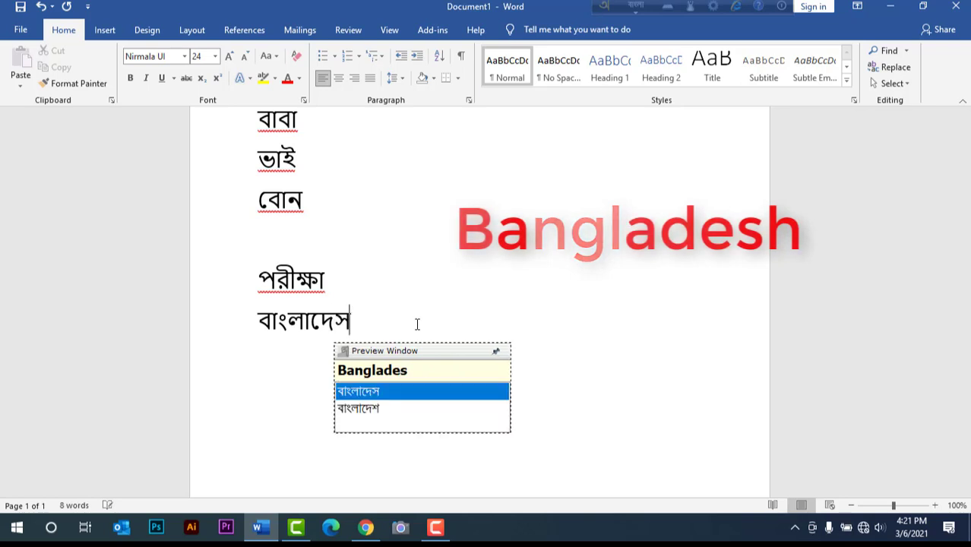
pyautogui.write('h')
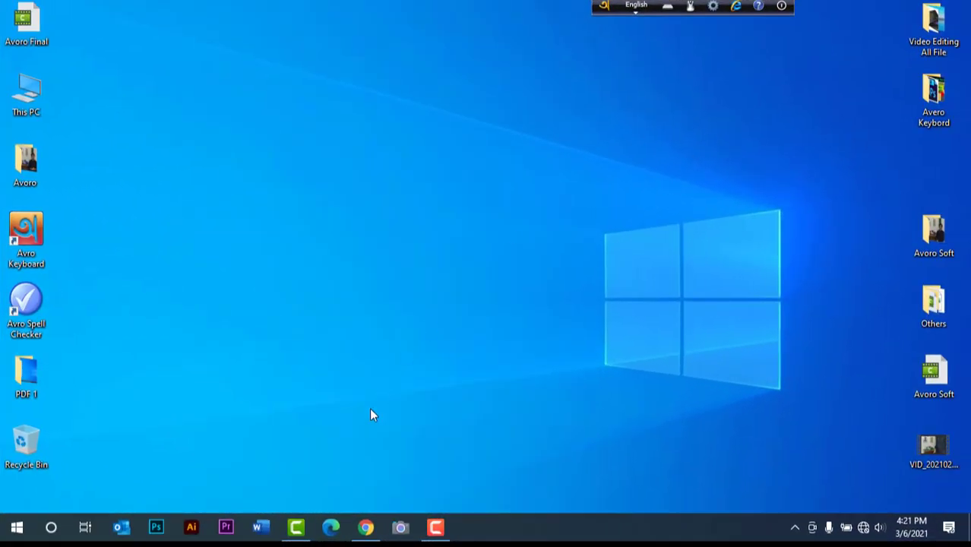
# - Open Photoshop and create a new document with a blank artboard
pyautogui.click(156, 527)
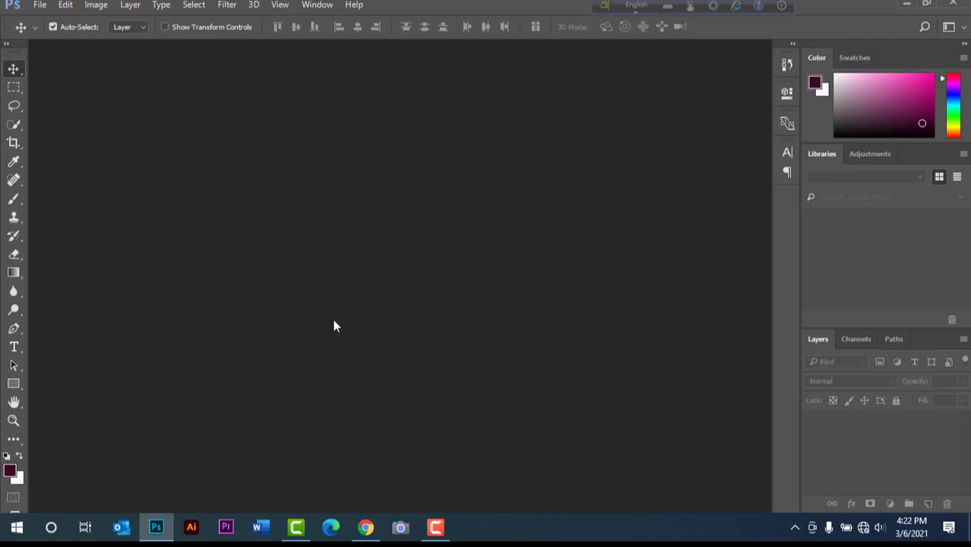
pyautogui.click(40, 6)
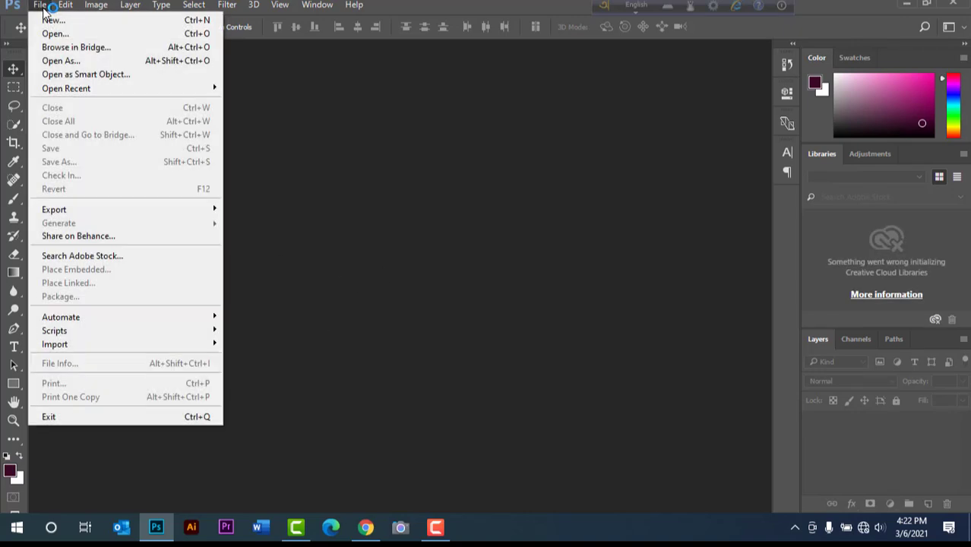
pyautogui.click(51, 21)
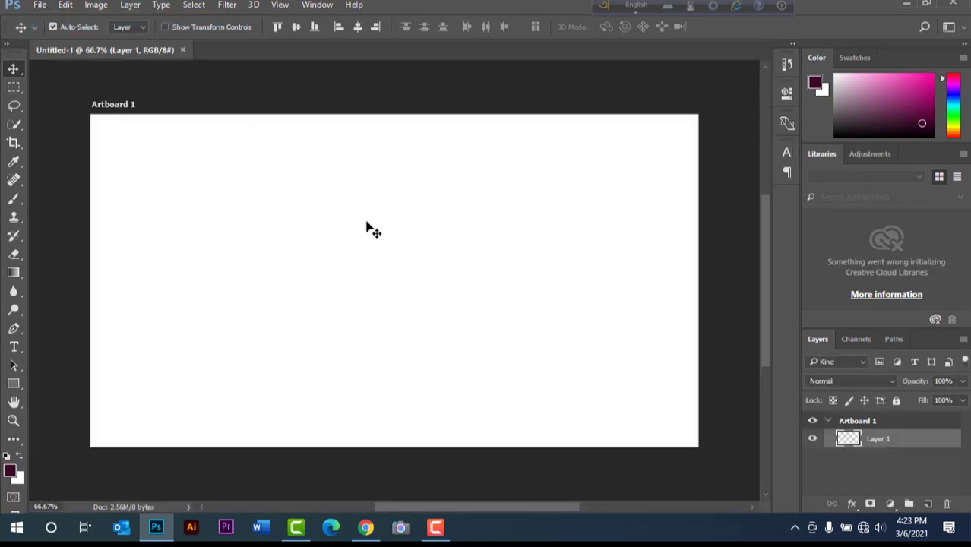
# - Start a text layer on the artboard with the Type tool and switch the Avro input language to Bangla
pyautogui.click(14, 348)
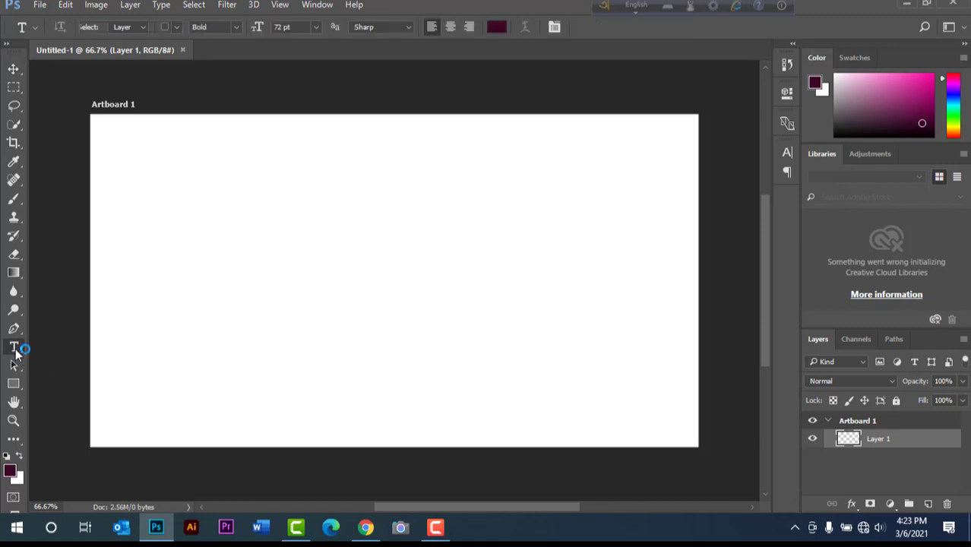
pyautogui.click(211, 234)
pyautogui.hotkey('ctrl', '1')
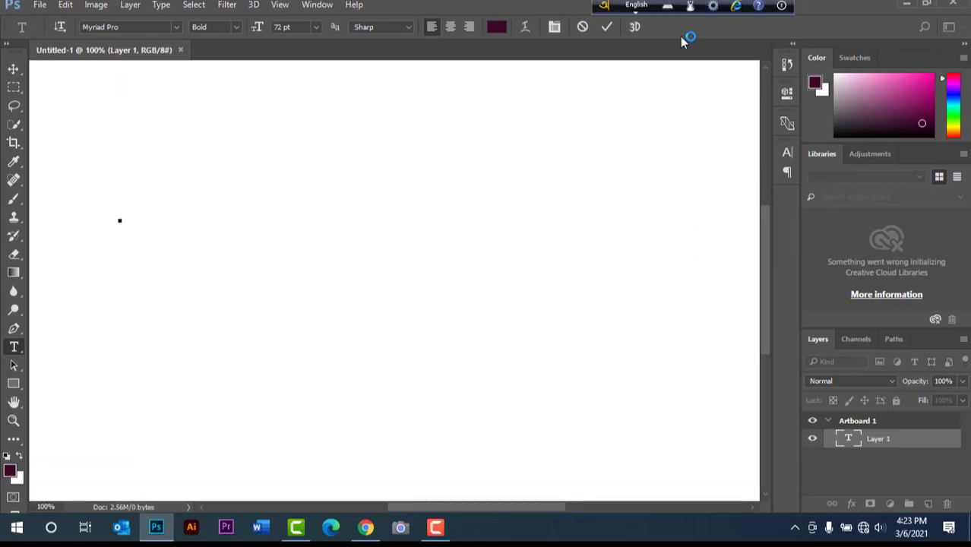
pyautogui.click(637, 6)
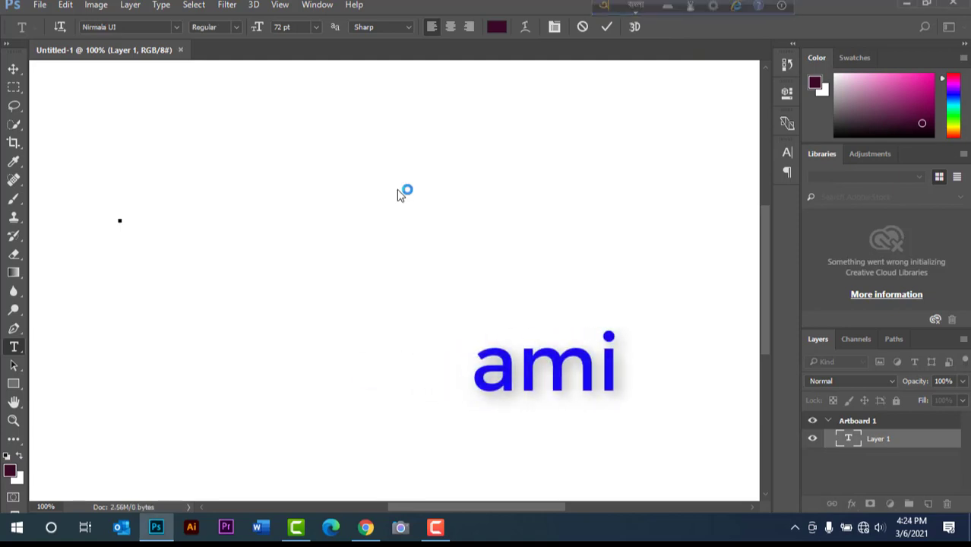
# - Try writing আমি (ami) and তুমি (tumi) on separate lines in the Nirmala UI font, and delete both words
pyautogui.write('ami')
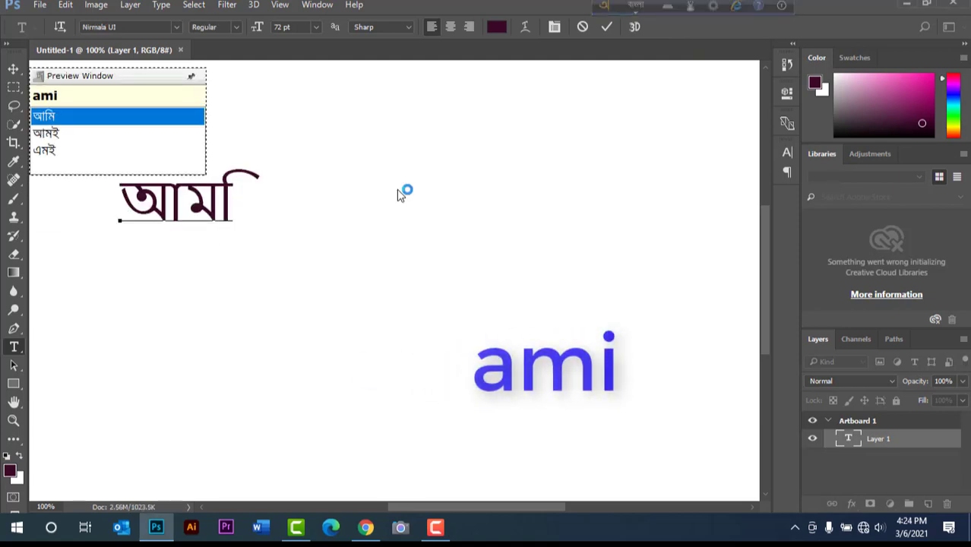
pyautogui.press('space')
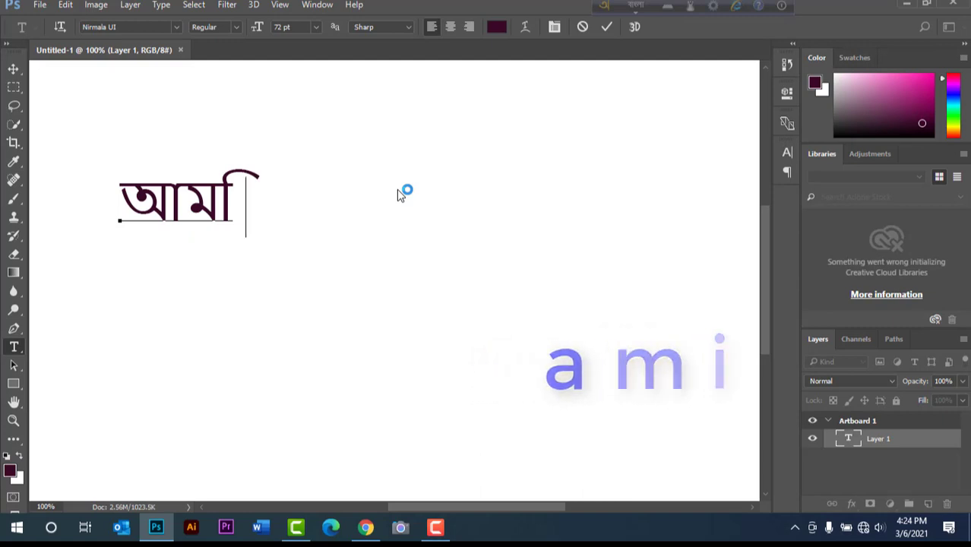
pyautogui.press('Return')
pyautogui.write('t')
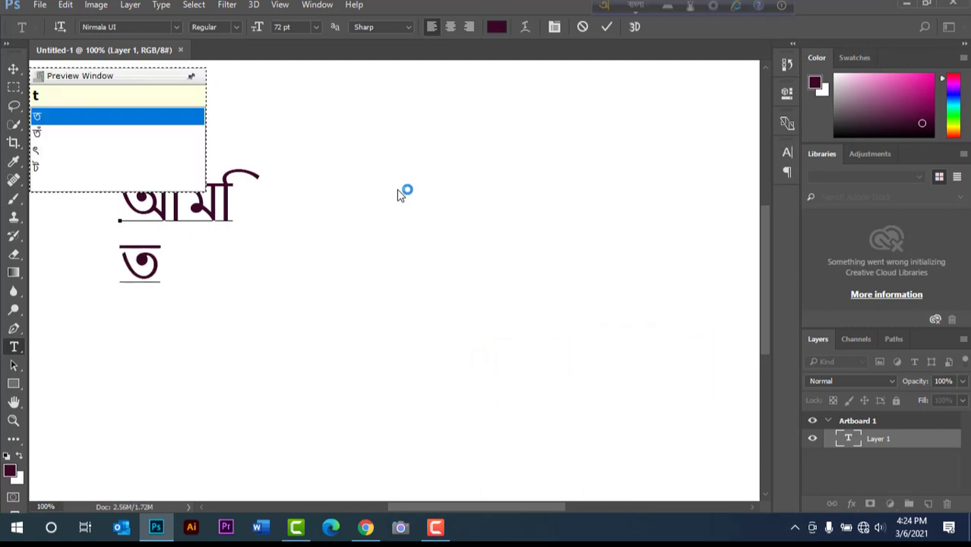
pyautogui.write('umi')
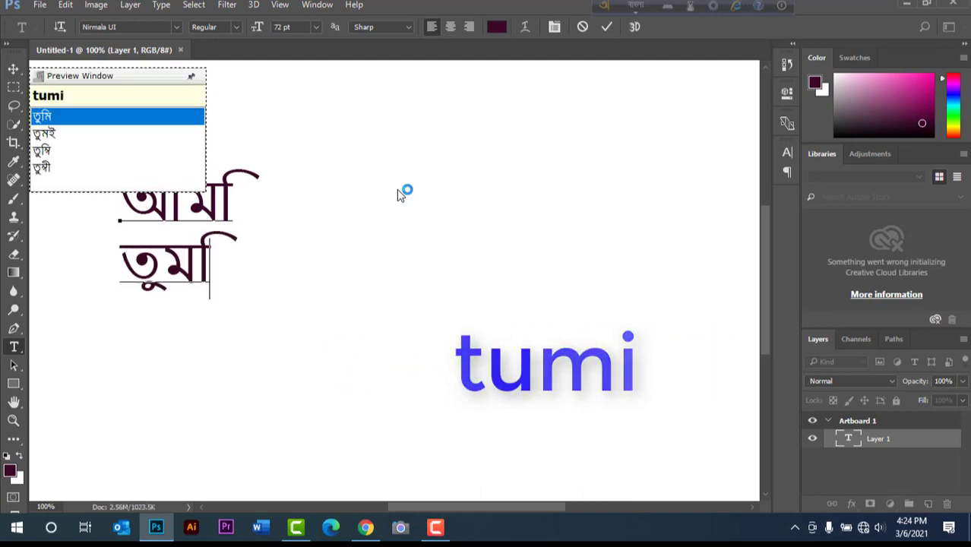
pyautogui.press('space')
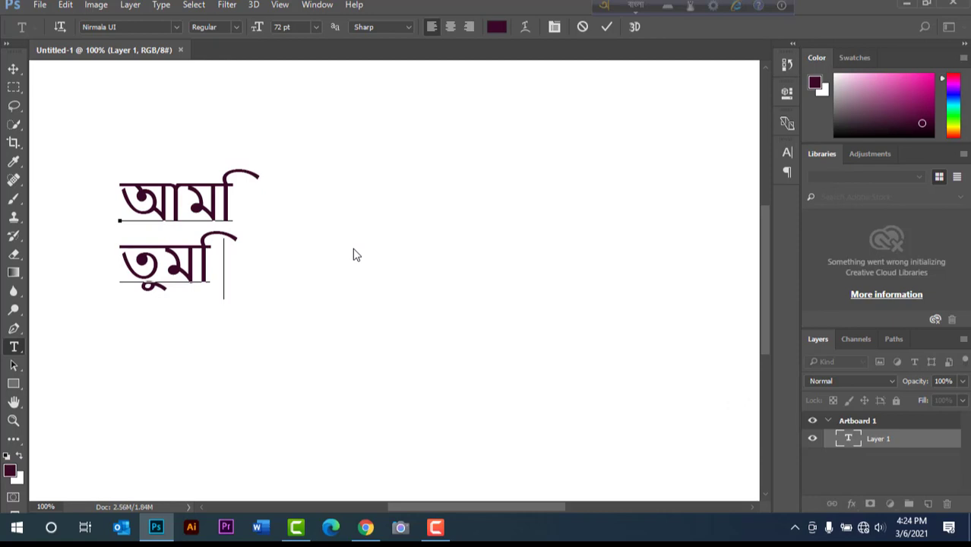
pyautogui.moveTo(217, 283); pyautogui.dragTo(88, 213)
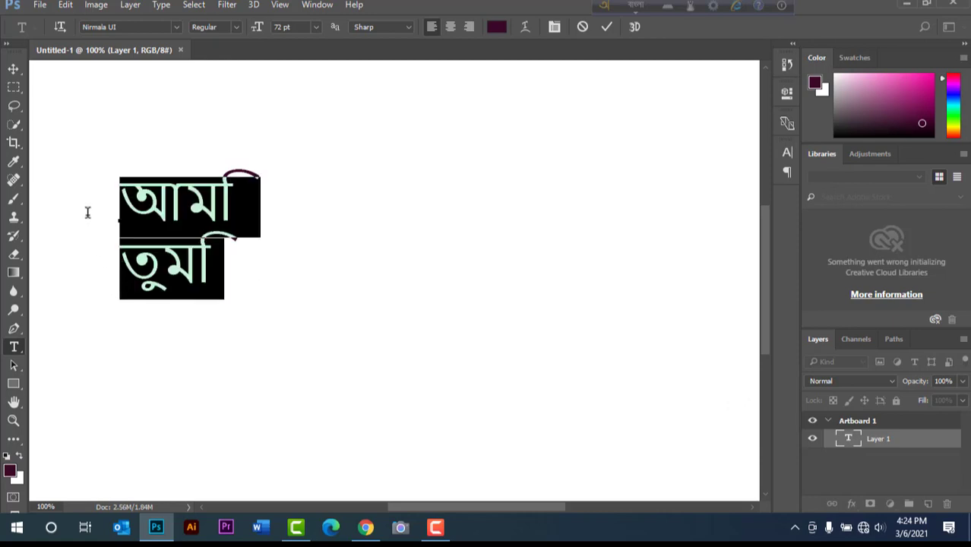
pyautogui.press('BackSpace')
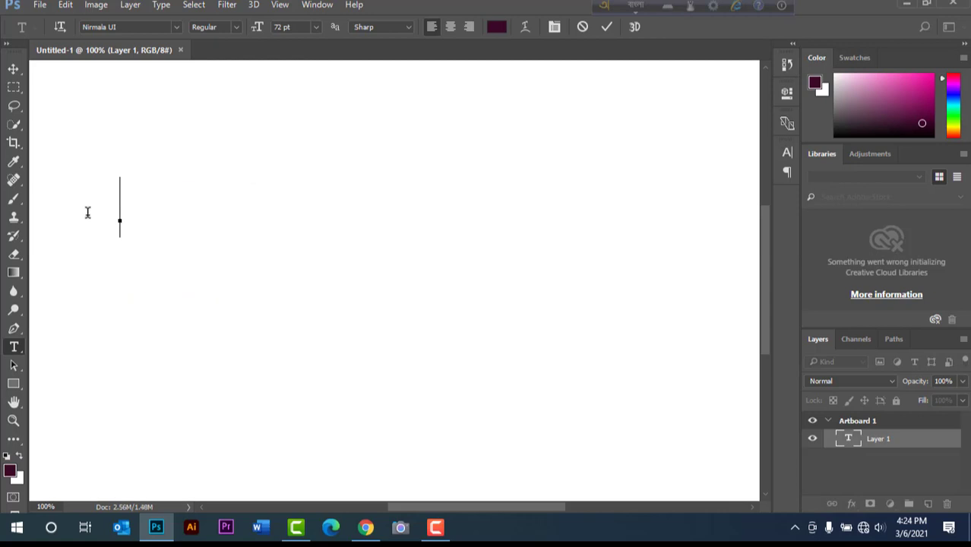
# - Change Avro's output mode to ANSI and choose to use ANSI anyway
pyautogui.click(715, 10)
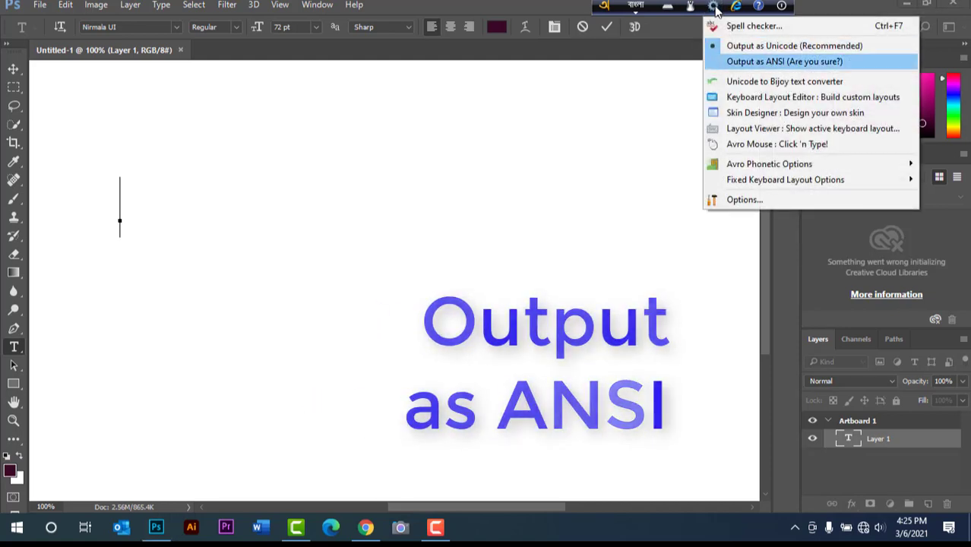
pyautogui.press('Return')
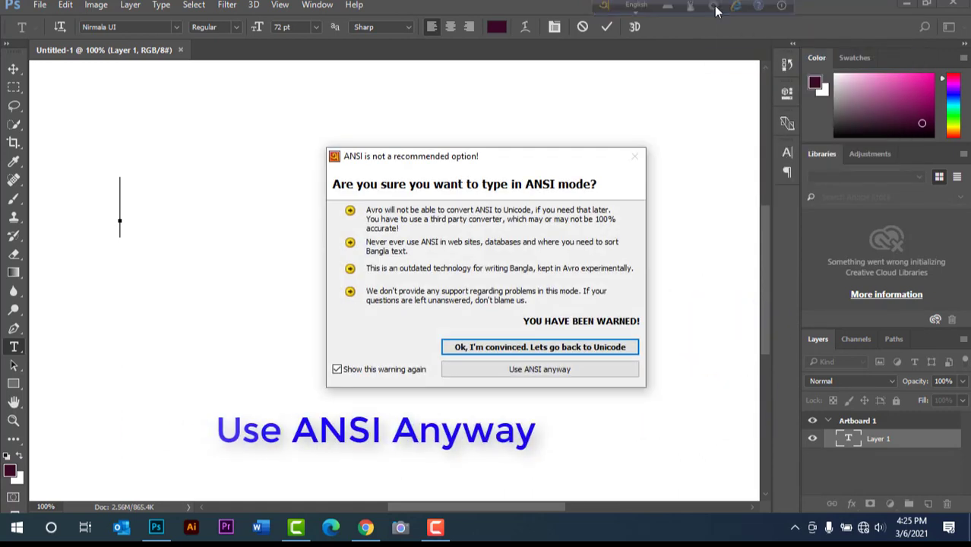
pyautogui.press('Tab')
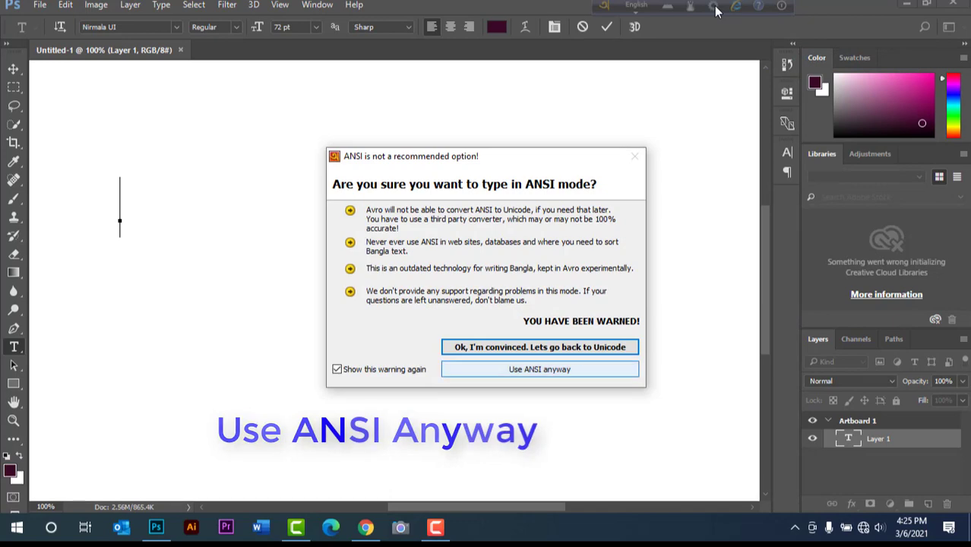
pyautogui.press('Return')
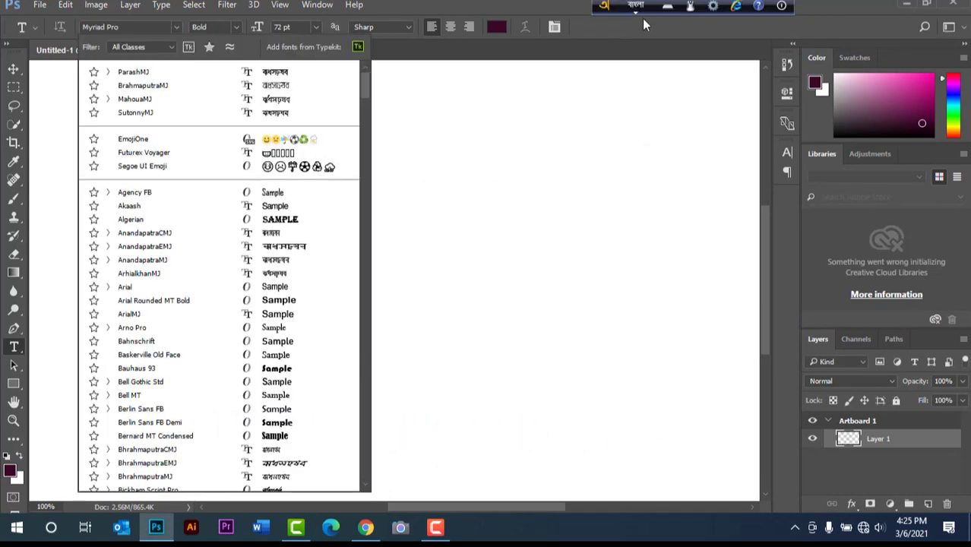
# - Switch Avro back to English, search the fonts for "ansi" and set the text font to Kalpurush ANSI
pyautogui.click(637, 8)
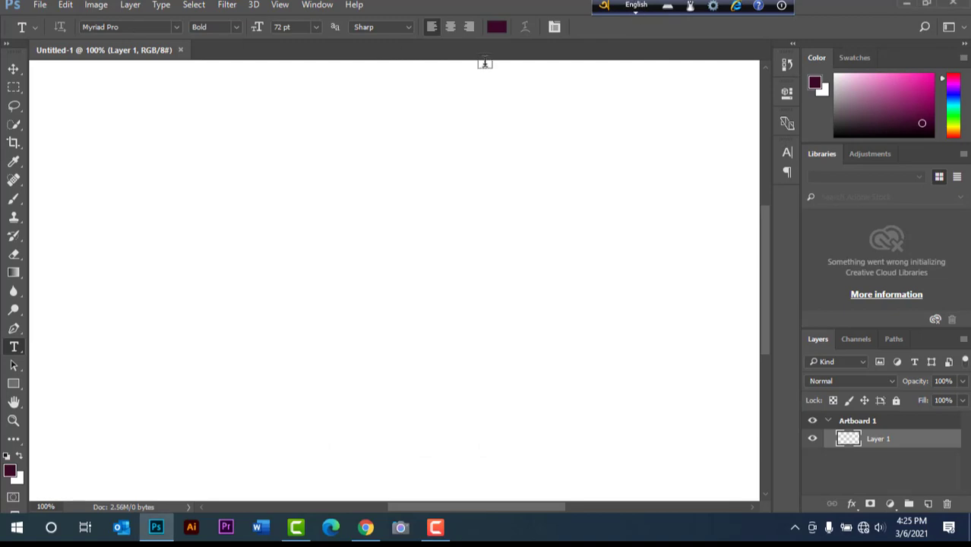
pyautogui.click(121, 28)
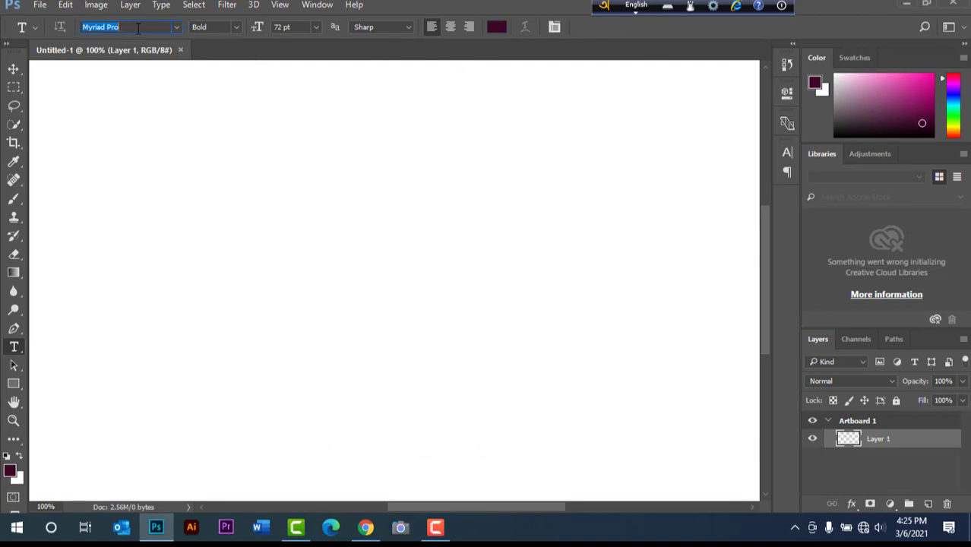
pyautogui.write('an')
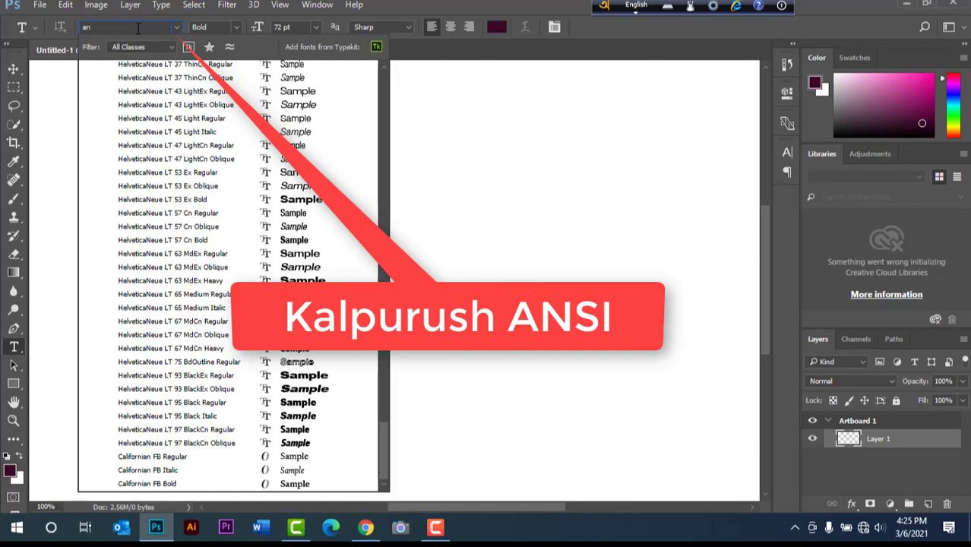
pyautogui.write('si')
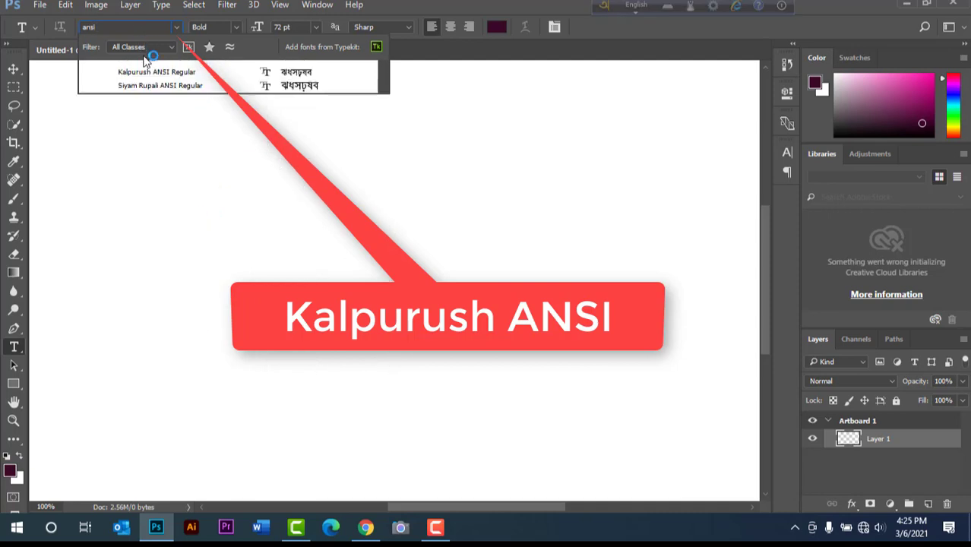
pyautogui.click(154, 76)
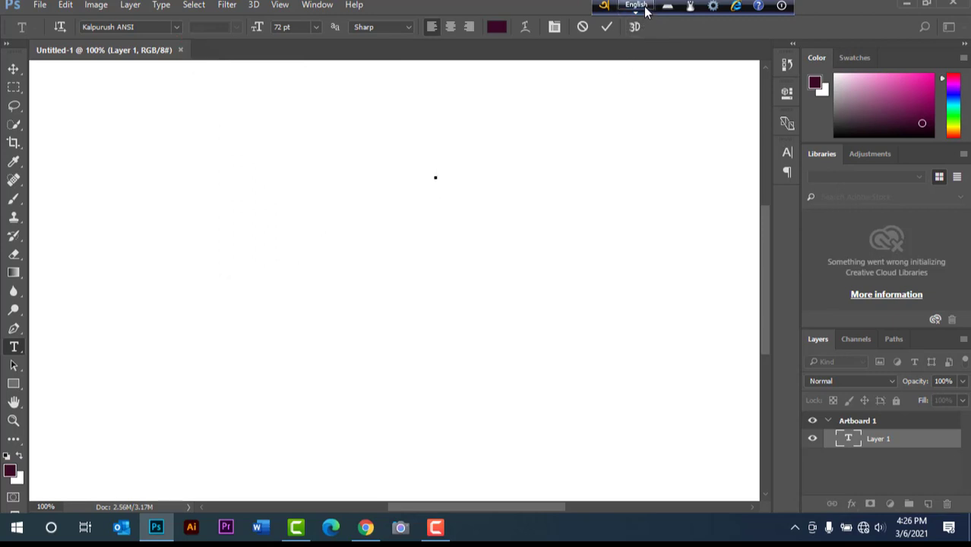
# - Switch Avro to Bangla and write আমি (ami) and তুমি (tumi) on separate lines of a new artboard text
pyautogui.click(638, 6)
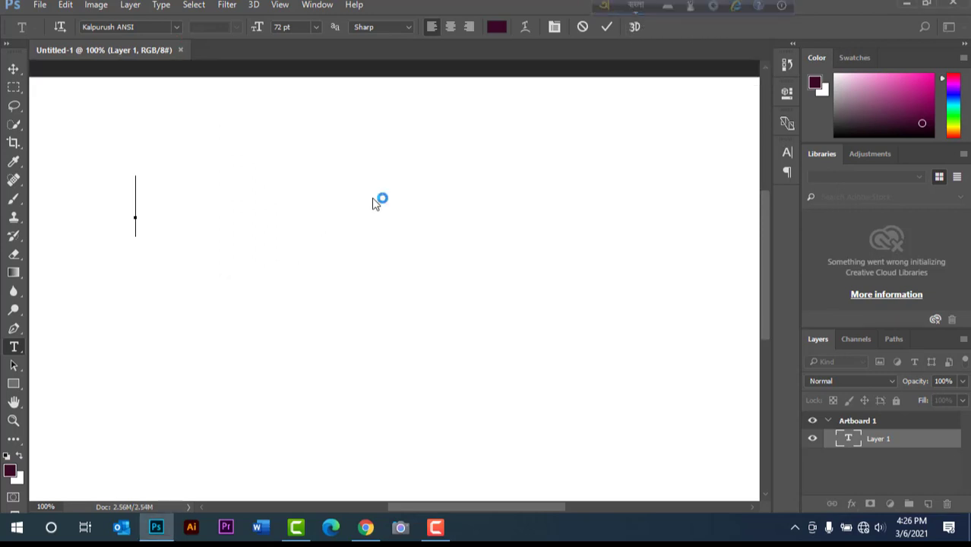
pyautogui.write('ami')
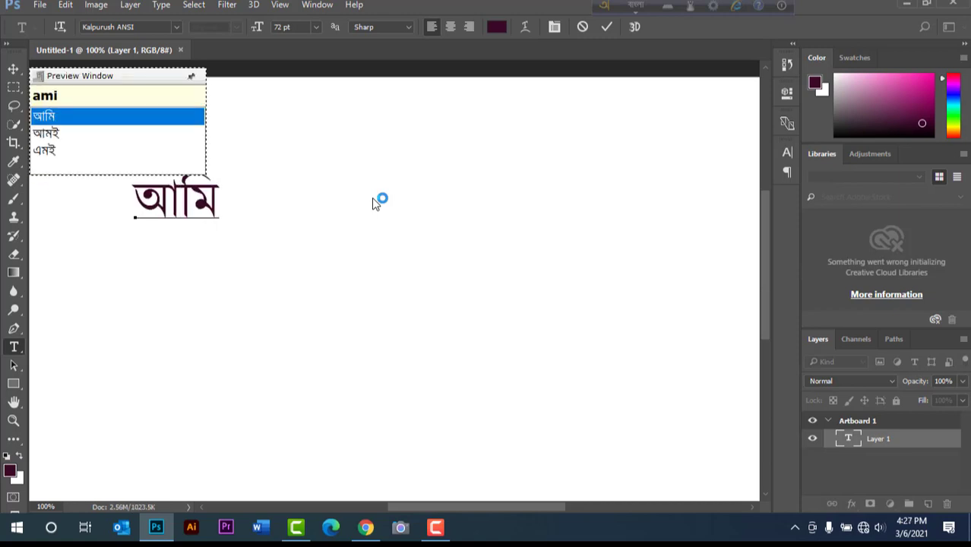
pyautogui.write(' tumi')
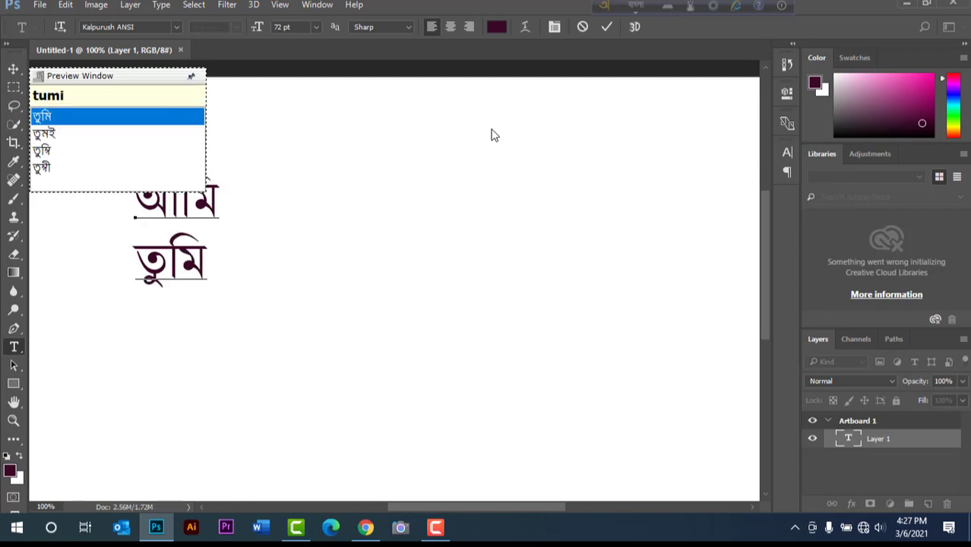
pyautogui.press('Return')
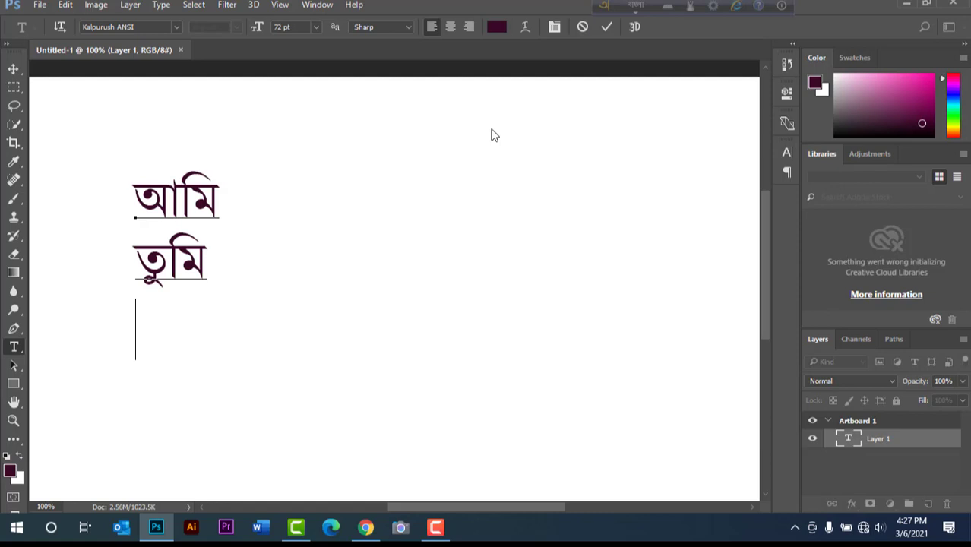
# - Add the Bangla words মা (maa) and বাবা (baba) on the next two lines of the artboard text
pyautogui.write('maa')
pyautogui.press('Return')
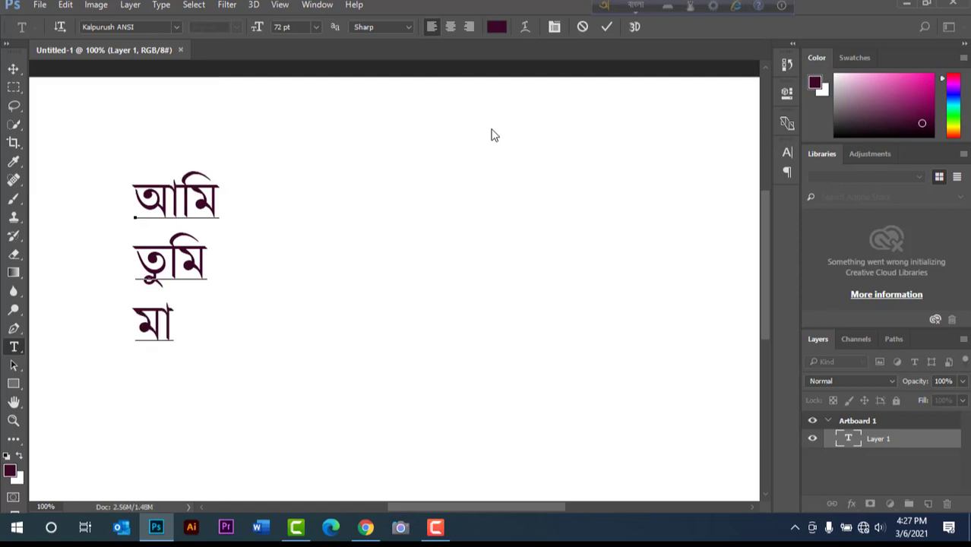
pyautogui.write('baba')
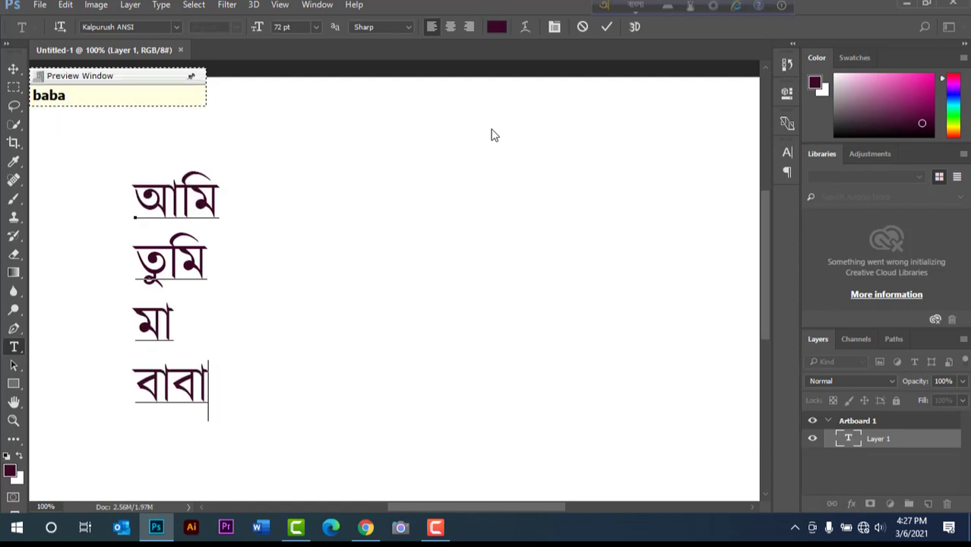
pyautogui.press('Return')
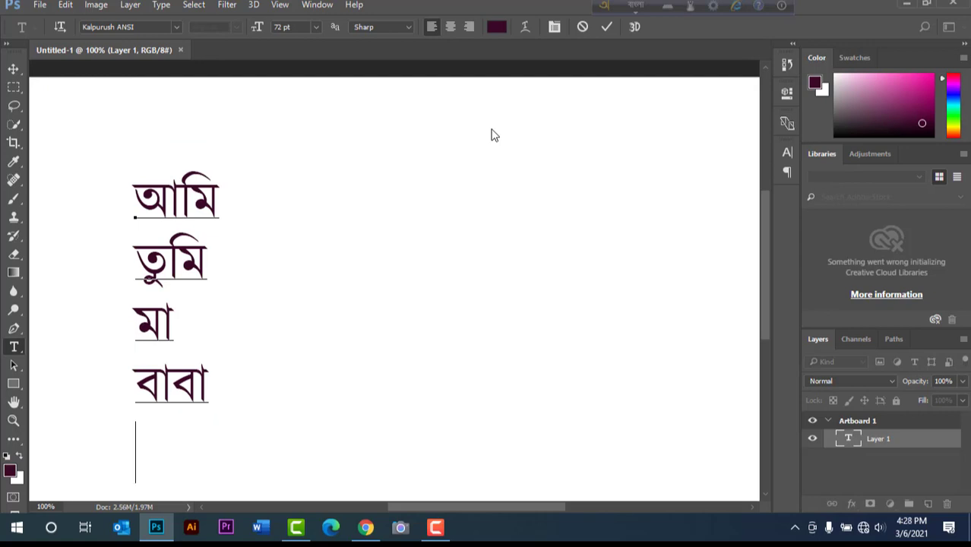
# - Add the Bangla words পরীক্ষা (porikha) and ঈদ (eid) on the next two lines of the artboard text
pyautogui.write('por')
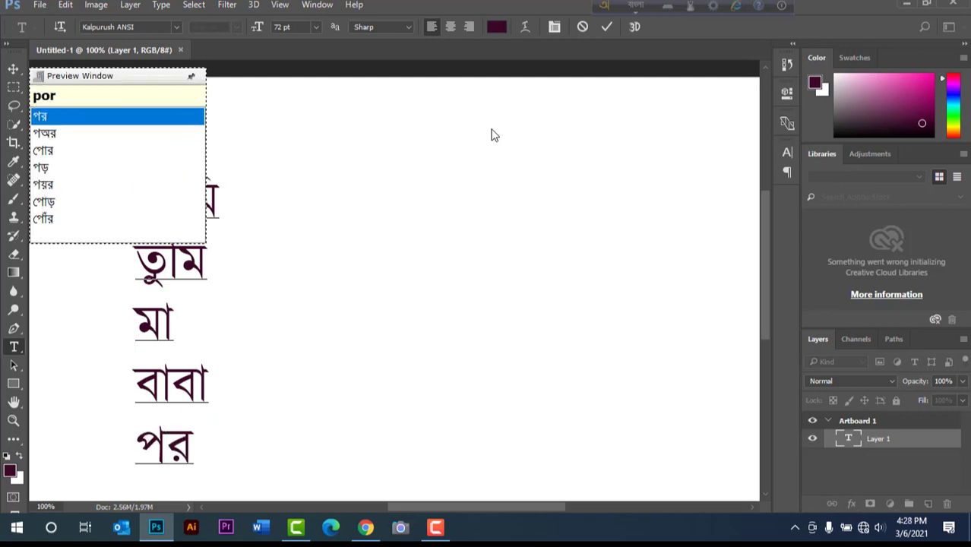
pyautogui.write('ik')
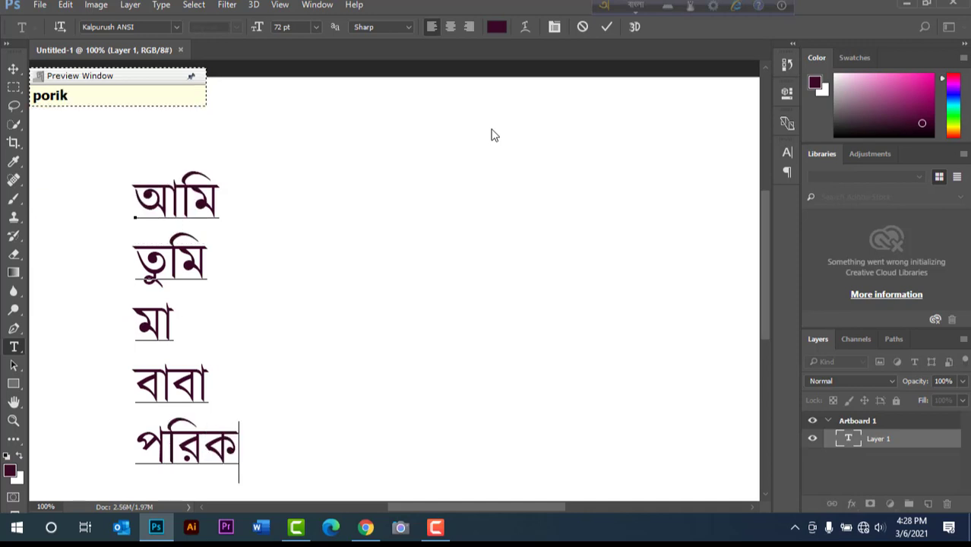
pyautogui.write('ha')
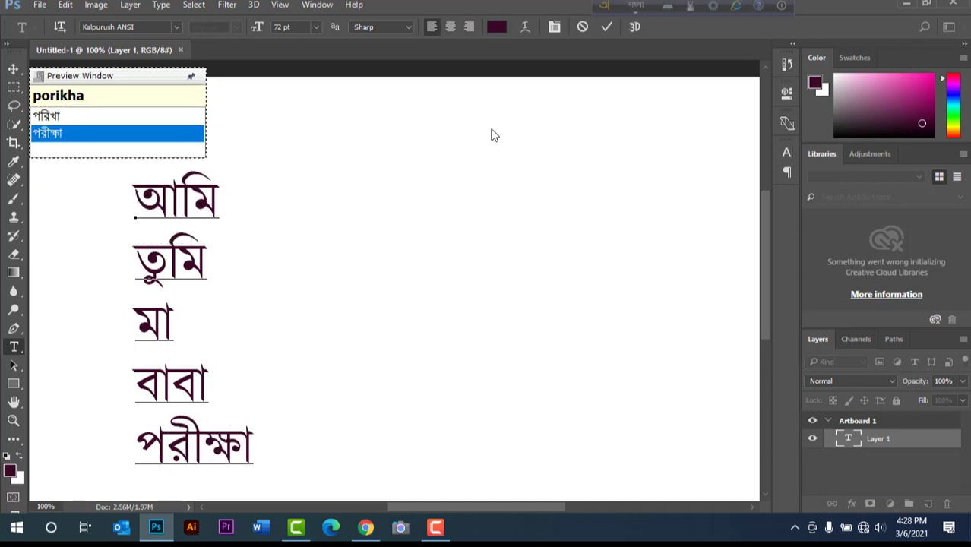
pyautogui.press('Return')
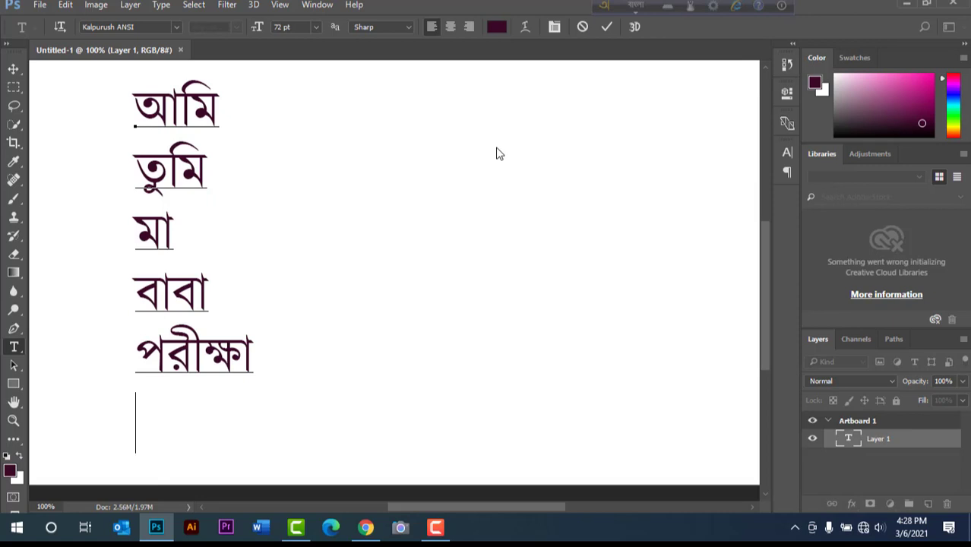
pyautogui.write('eid')
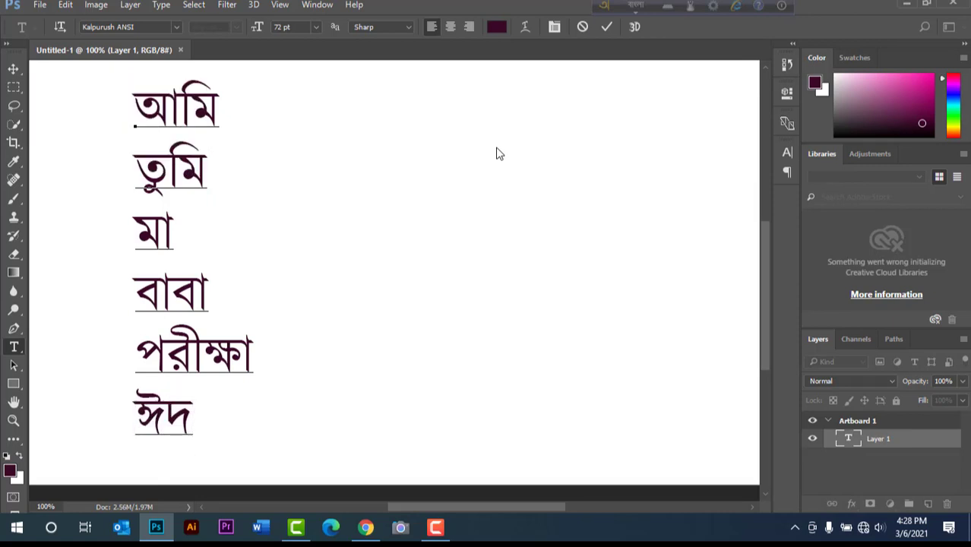
# - Start a second text beside the first and write বাংলাদেশ (Bangladesh) and ঢাকা (Dhaka) on separate lines
pyautogui.click(355, 189)
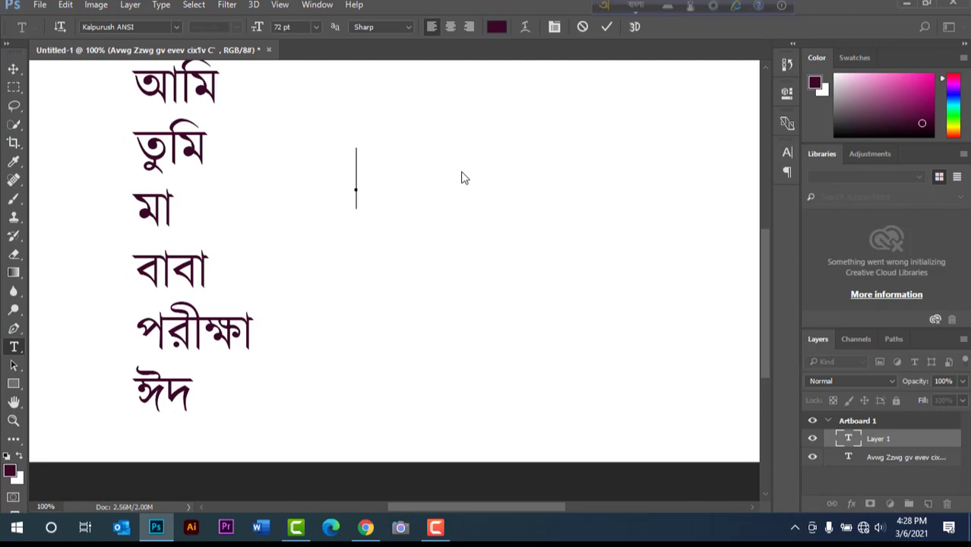
pyautogui.write('Banglade')
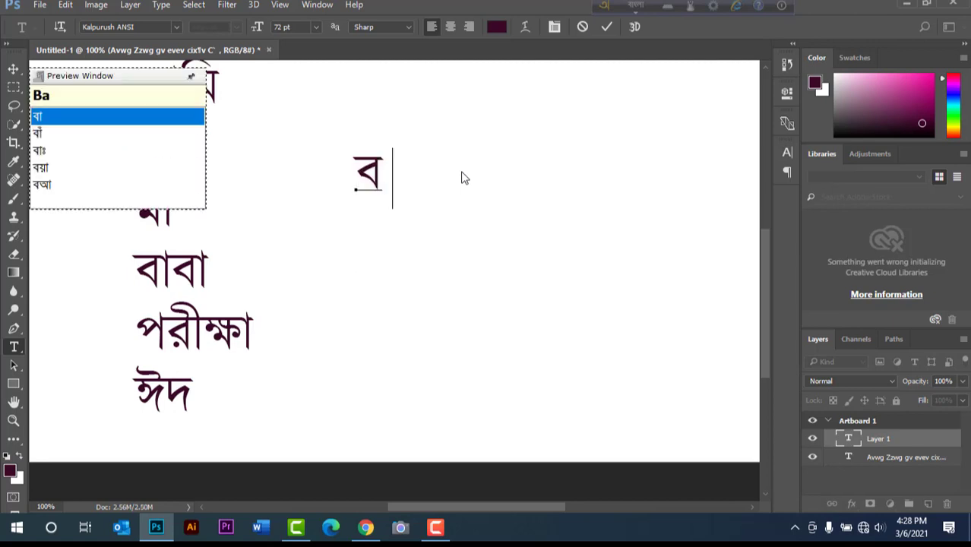
pyautogui.write('sh')
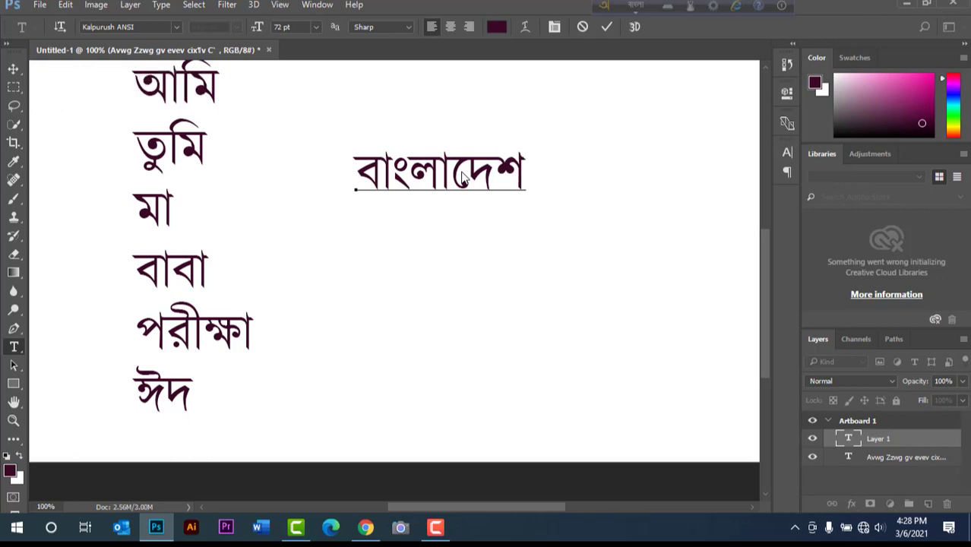
pyautogui.press('Return')
pyautogui.write('Dhaka')
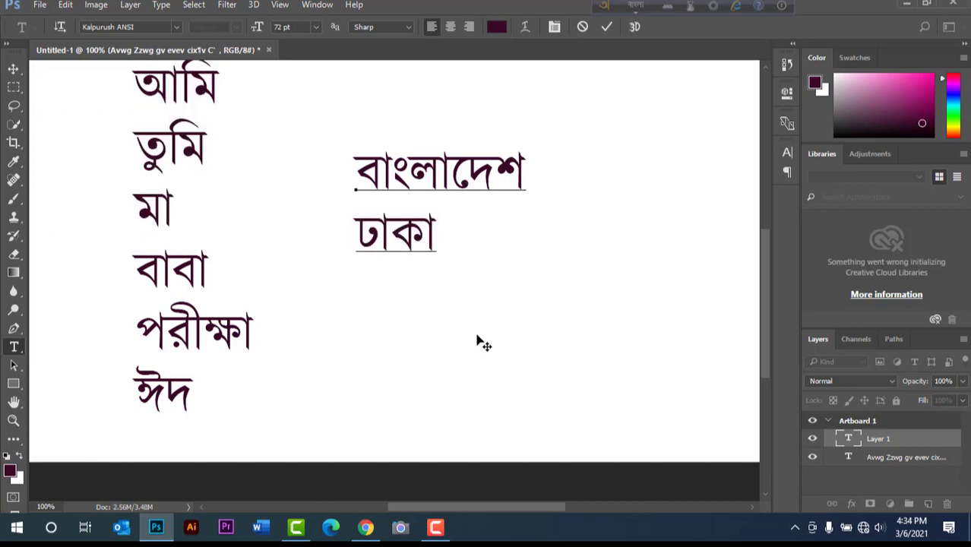
pyautogui.press('Return')
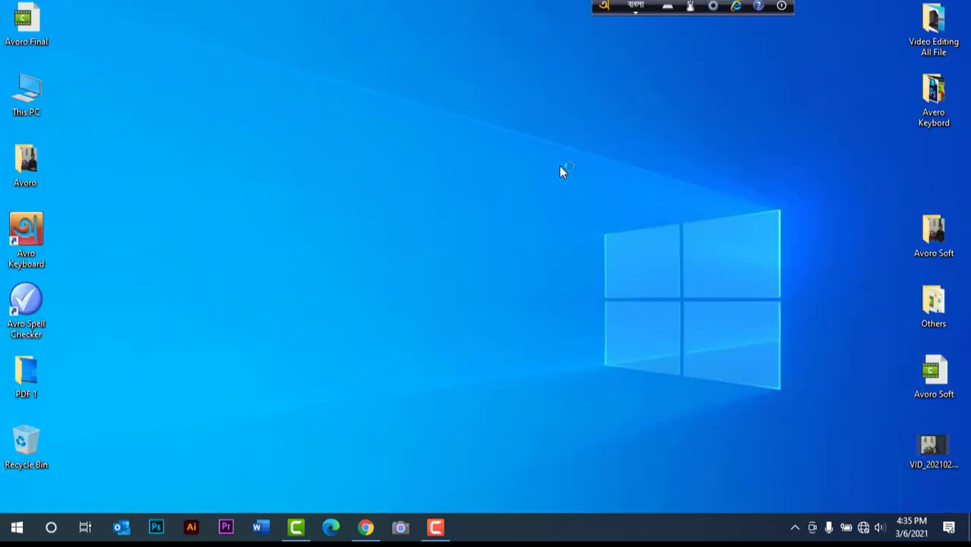
# - Switch Avro to English and, in Illustrator, search the fonts for "ansi" and set the text font to Kalpurush ANSI
pyautogui.press('F12')
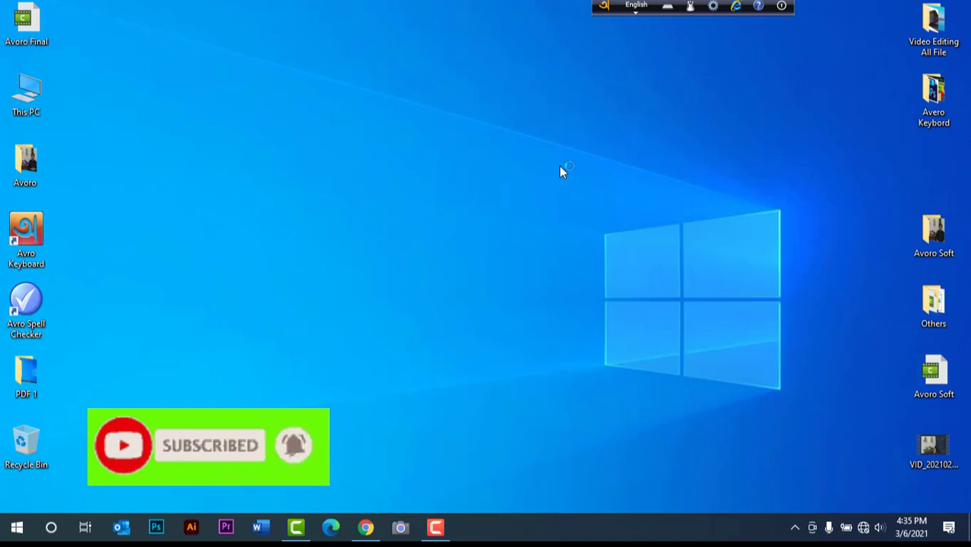
pyautogui.click(193, 528)
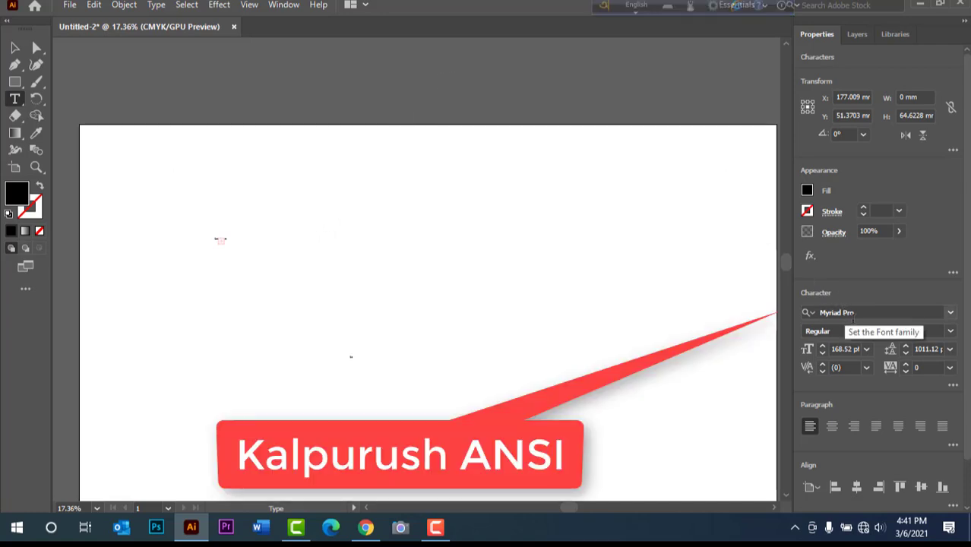
pyautogui.click(923, 313)
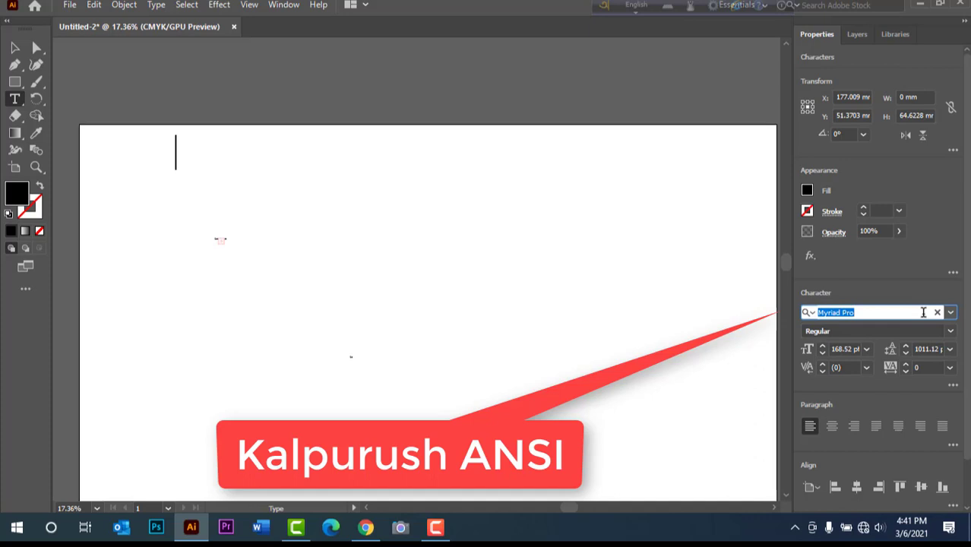
pyautogui.write('ansi')
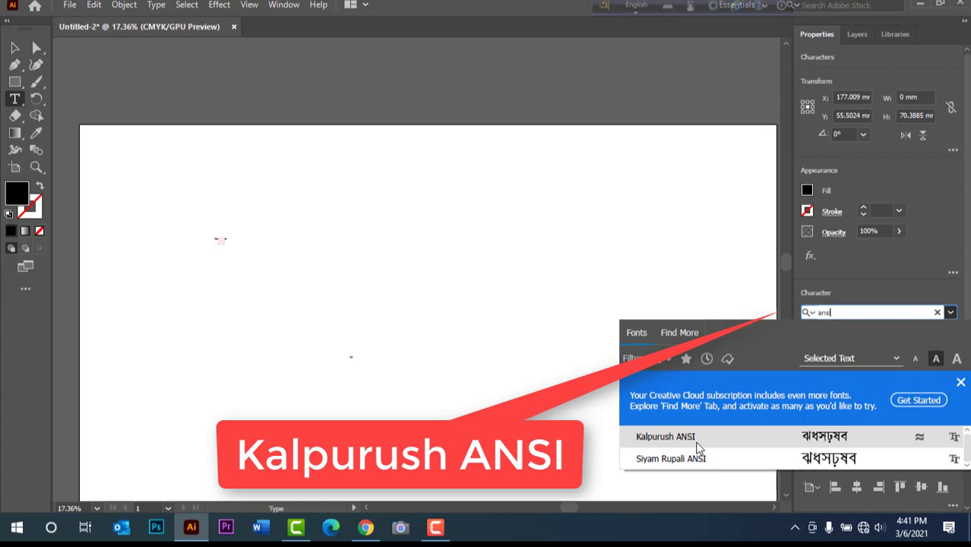
pyautogui.click(697, 439)
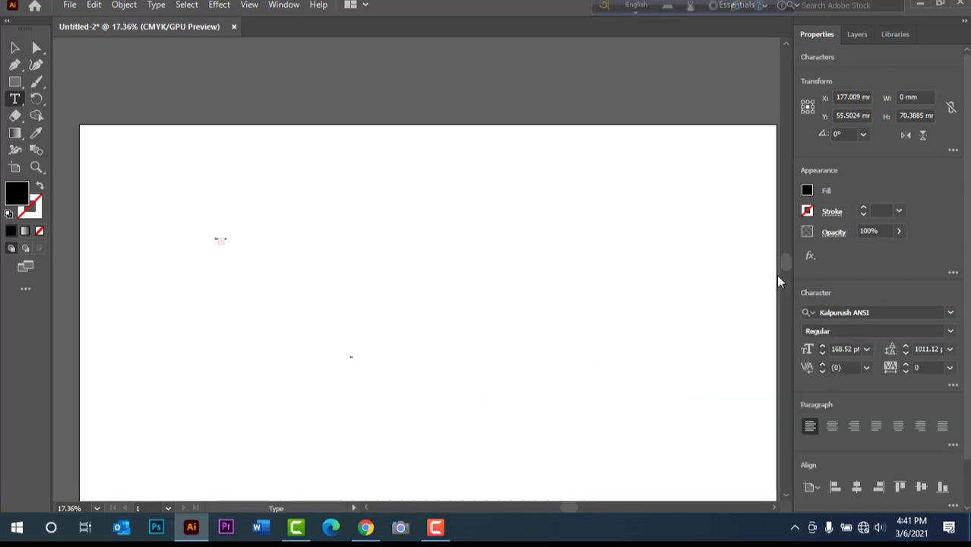
# - Switch Avro to Bangla and write আমি (ami) on the artboard, removing the extra line break after it
pyautogui.click(637, 6)
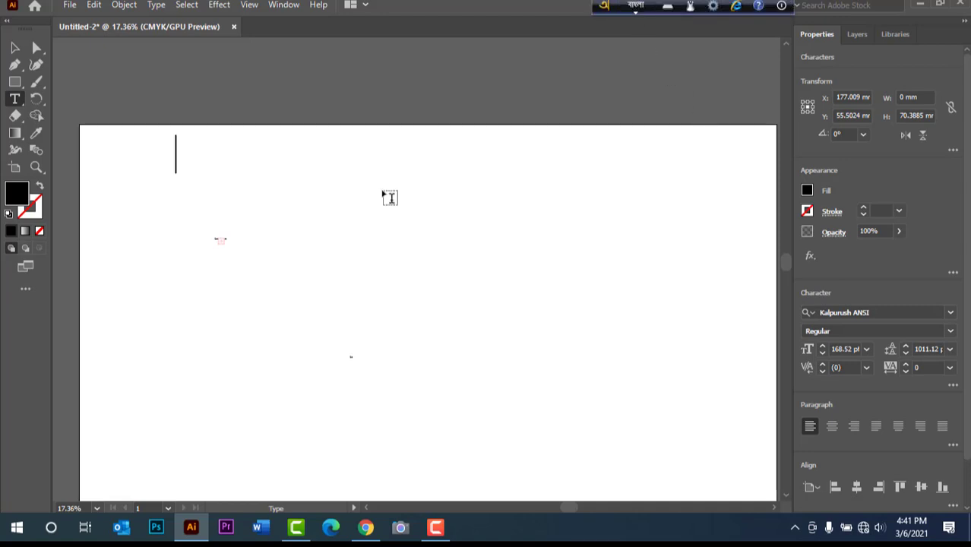
pyautogui.write('ami')
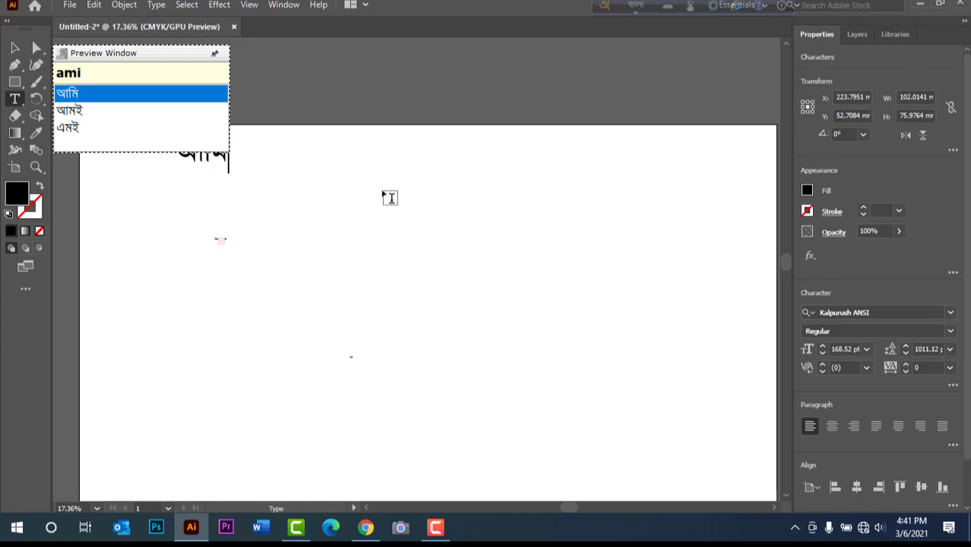
pyautogui.press('Return')
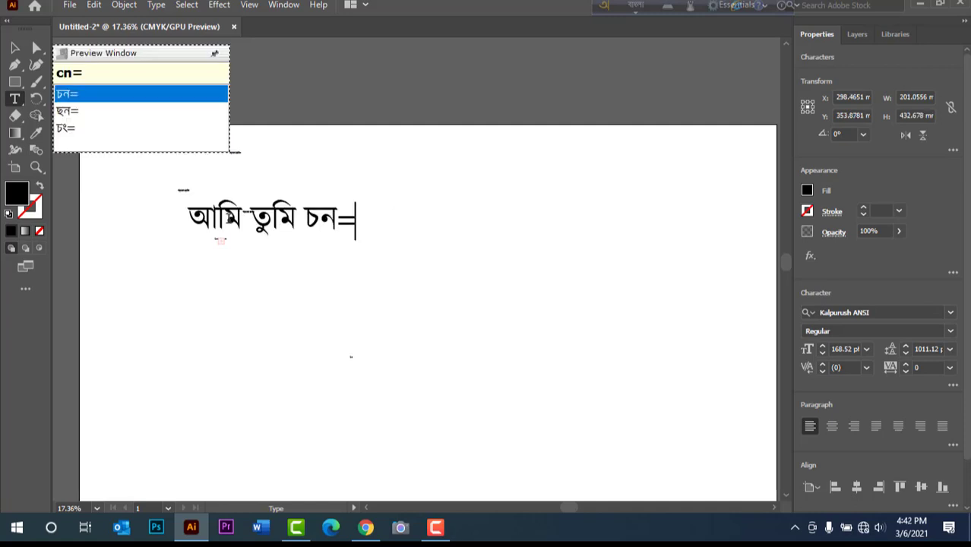
pyautogui.press('BackSpace')
pyautogui.press('BackSpace')
pyautogui.press('BackSpace')
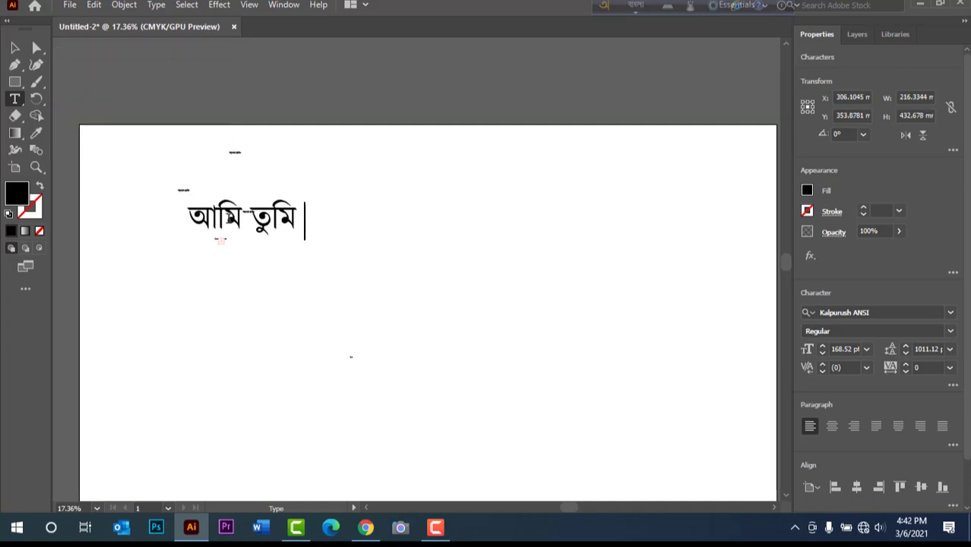
# - Add মা (ma) after আমি তুমি and বাবা (baba) on the following line, and erase the text
pyautogui.write('ma')
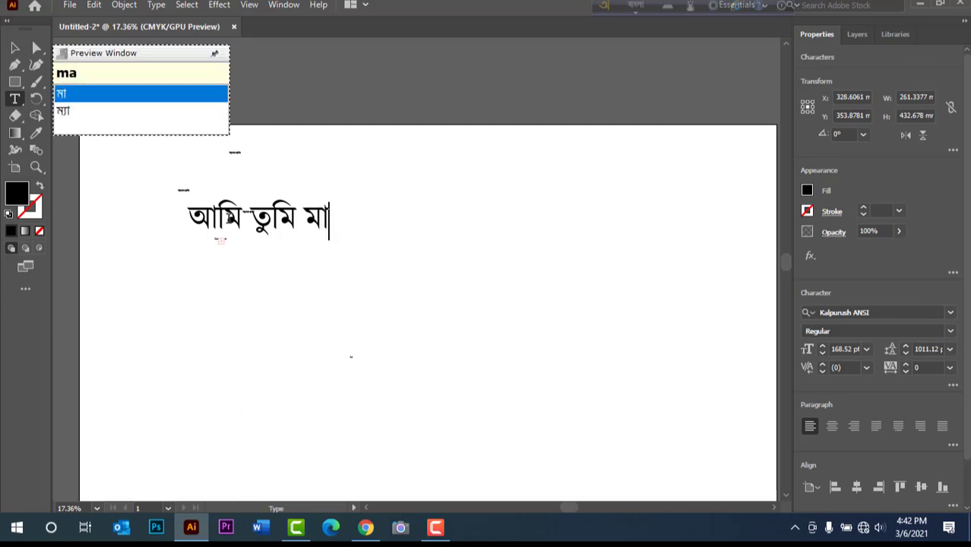
pyautogui.press('Return')
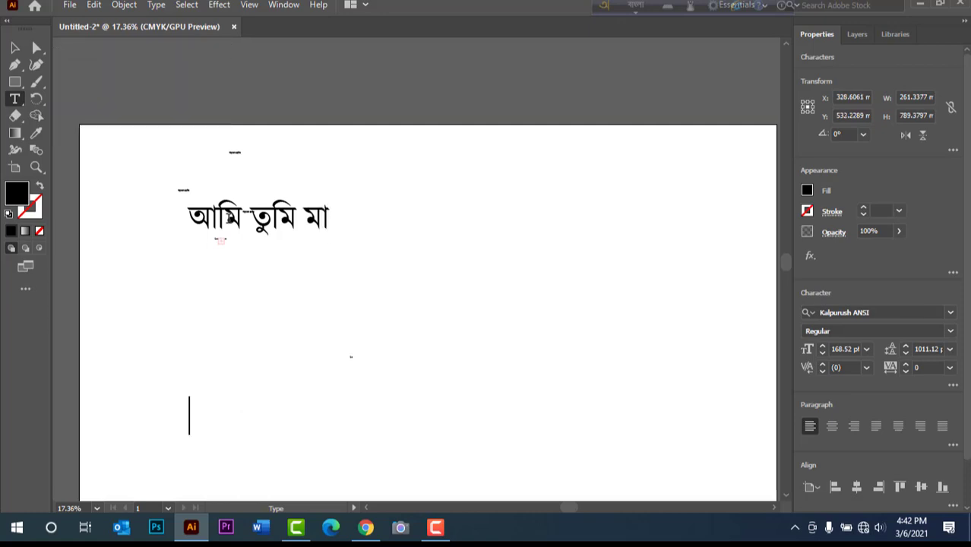
pyautogui.write('baba')
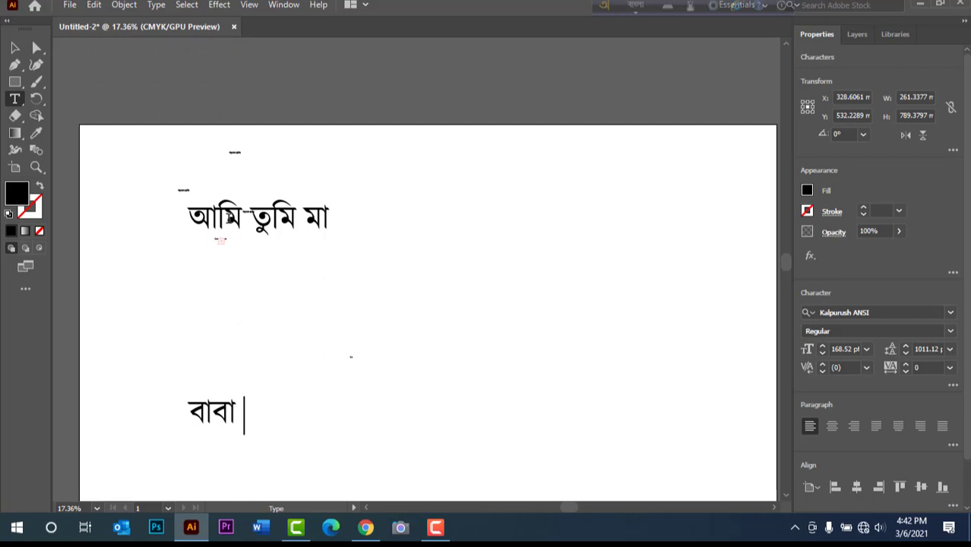
pyautogui.press('BackSpace')
pyautogui.press('BackSpace')
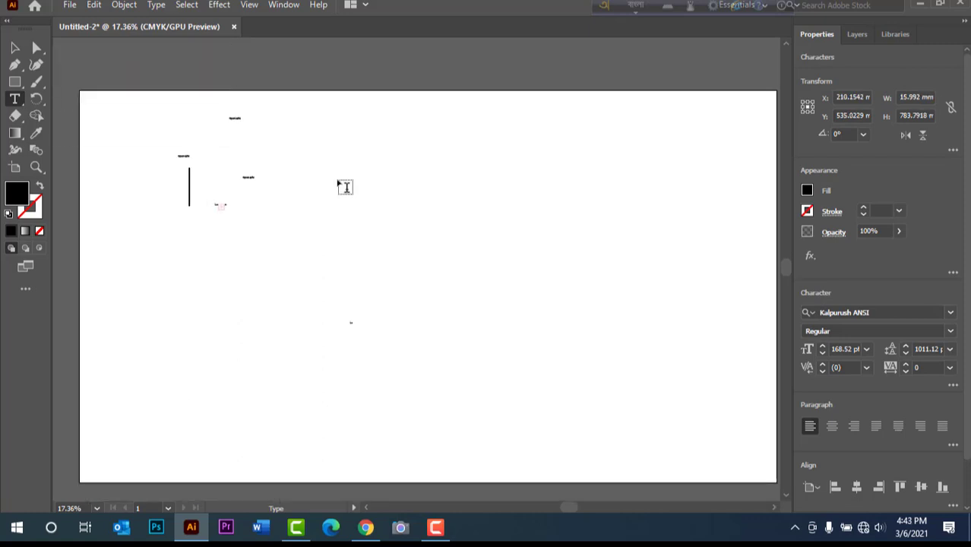
# - Write বাংলাদেশ (Bangladesh) in the emptied text and move the word toward the middle of the artboard
pyautogui.write('Ban')
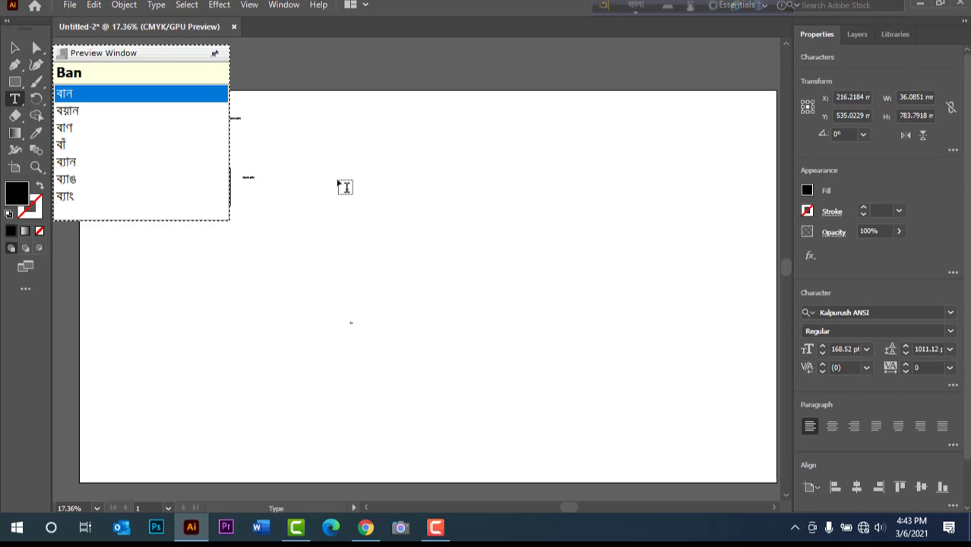
pyautogui.write('gladesh')
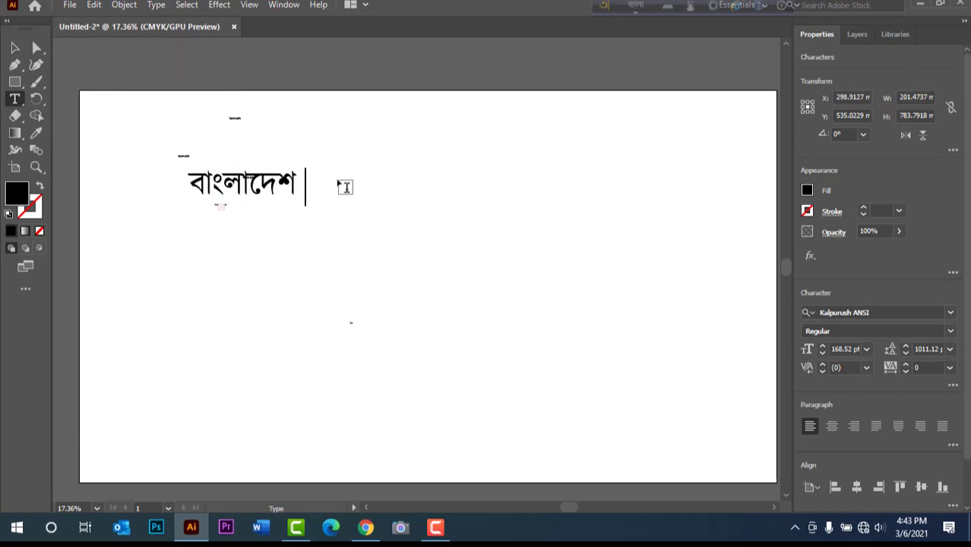
pyautogui.click(17, 52)
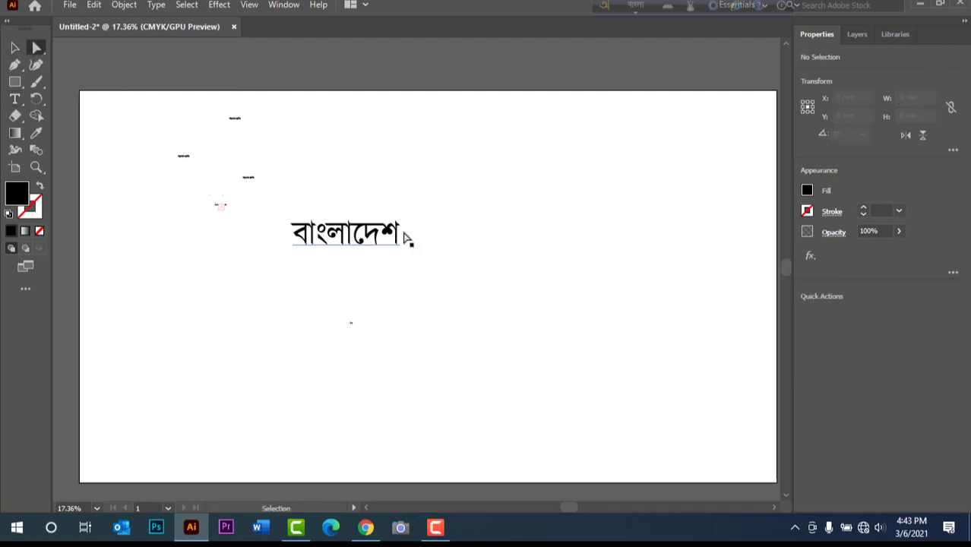
pyautogui.hotkey('ctrl', '+')
pyautogui.hotkey('ctrl', '+')
pyautogui.hotkey('ctrl', '+')
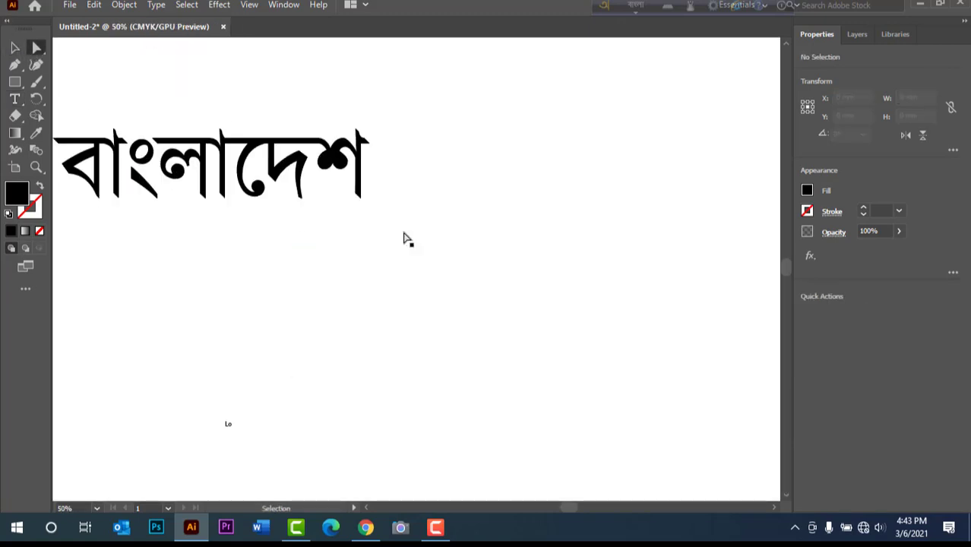
pyautogui.moveTo(293, 329); pyautogui.dragTo(427, 339)
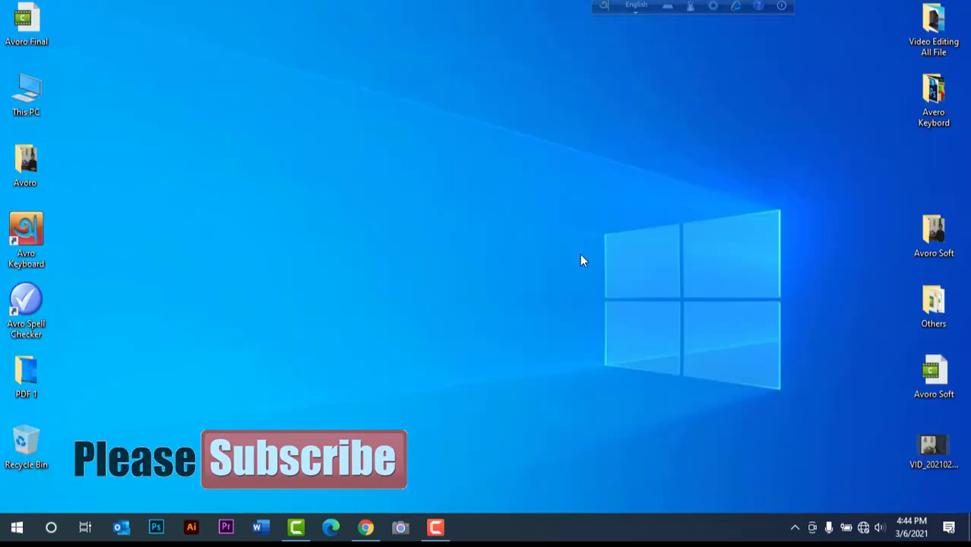
# - Open Premiere Pro and create a new project named Untitled with the default settings, overwriting the existing one
pyautogui.click(226, 528)
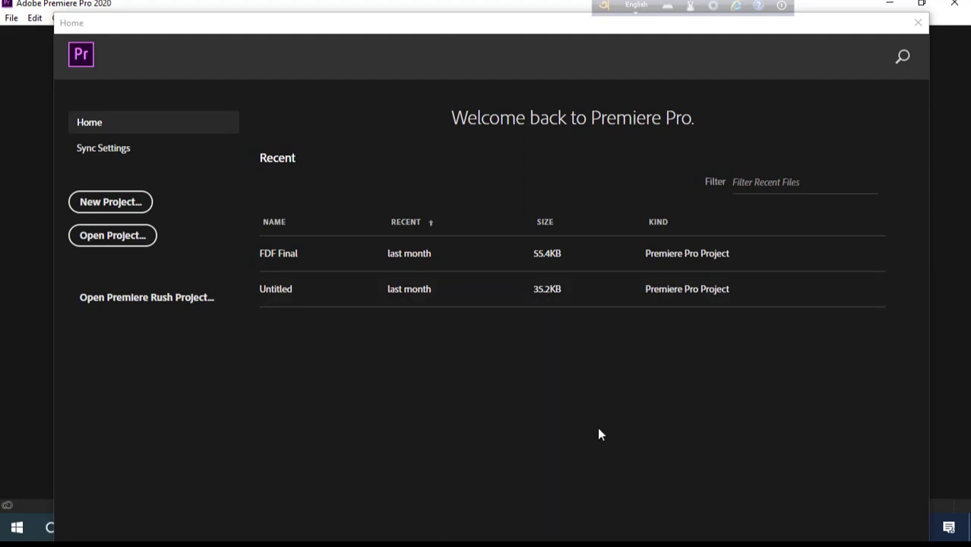
pyautogui.click(134, 209)
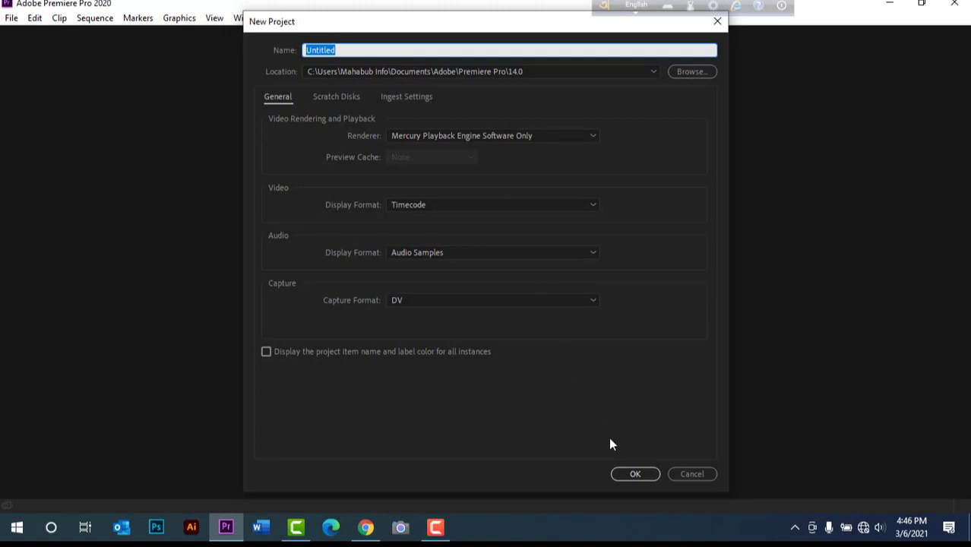
pyautogui.click(633, 477)
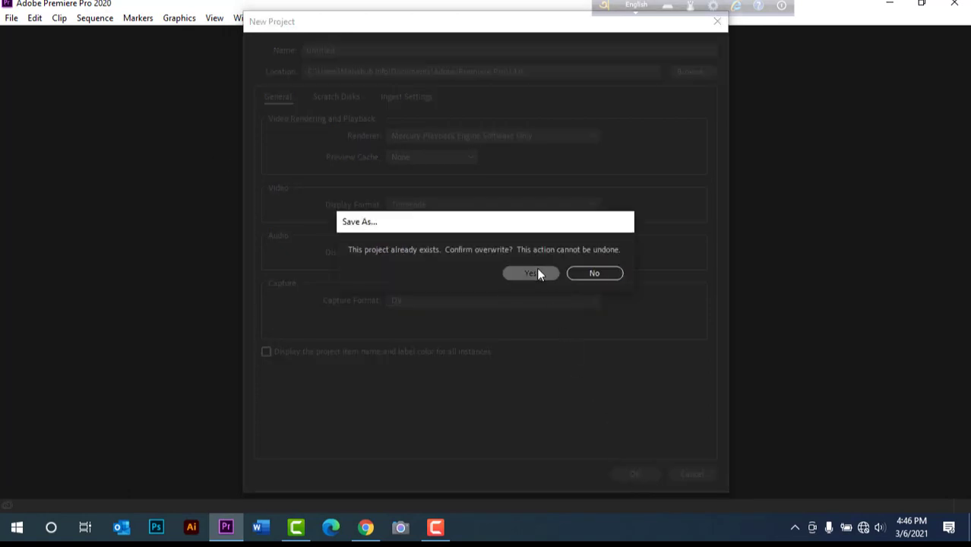
pyautogui.click(537, 272)
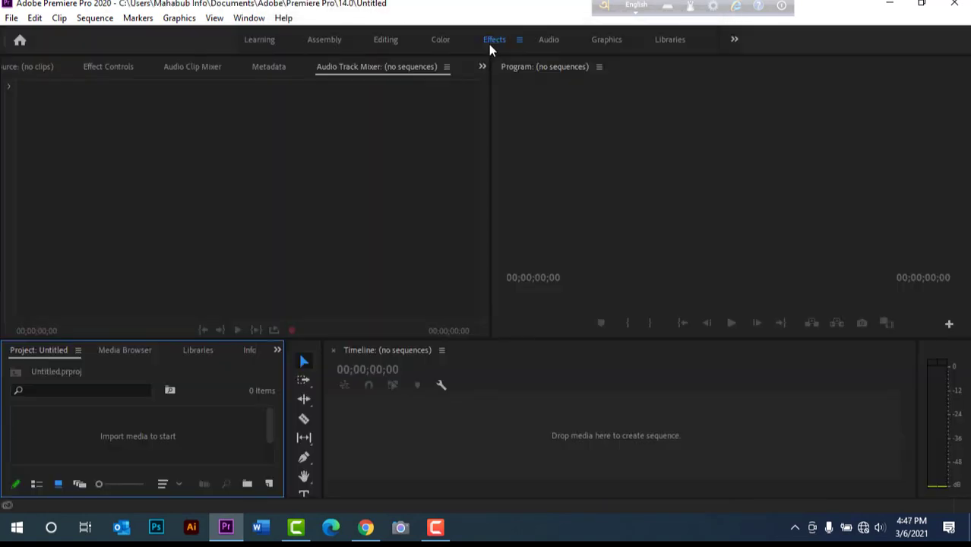
# - Switch Premiere Pro to the Editing workspace and activate the Type tool
pyautogui.click(494, 40)
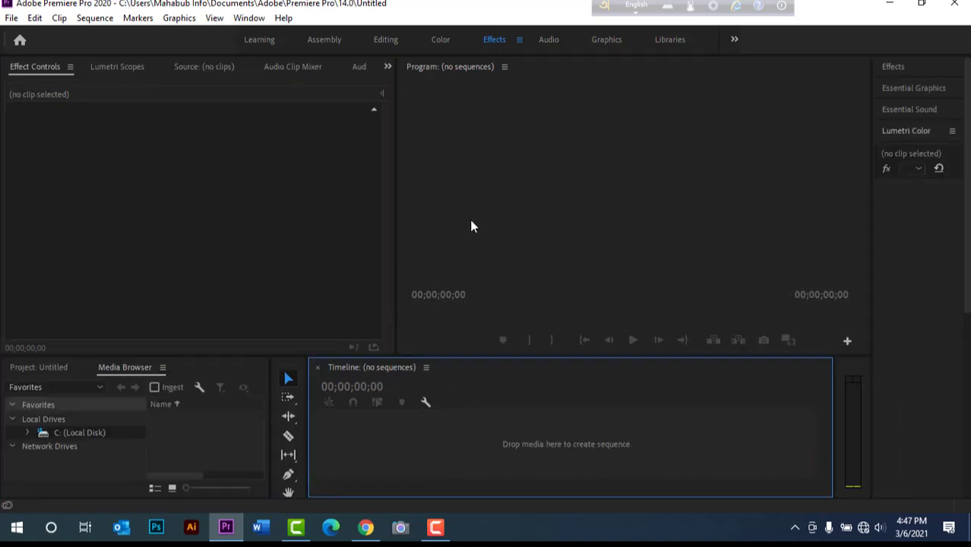
pyautogui.click(387, 42)
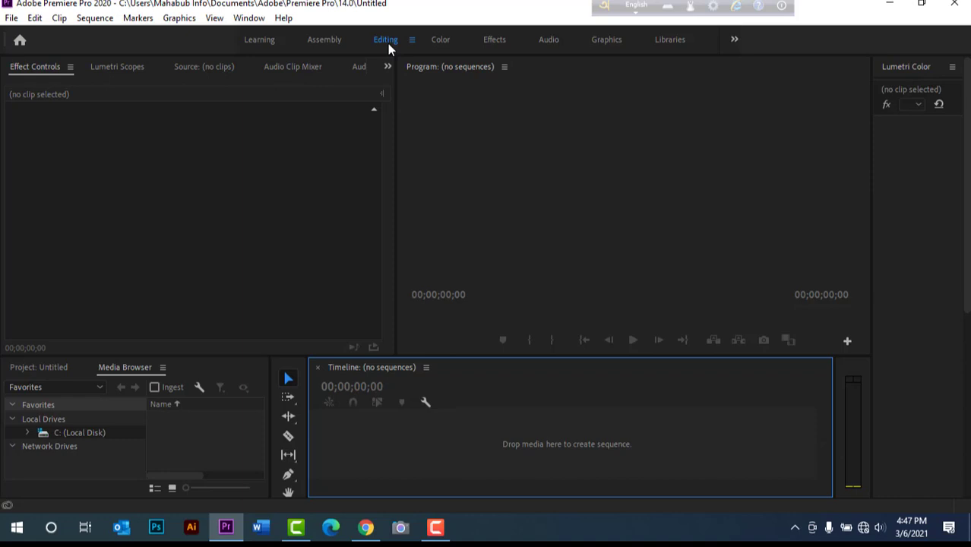
pyautogui.press('t')
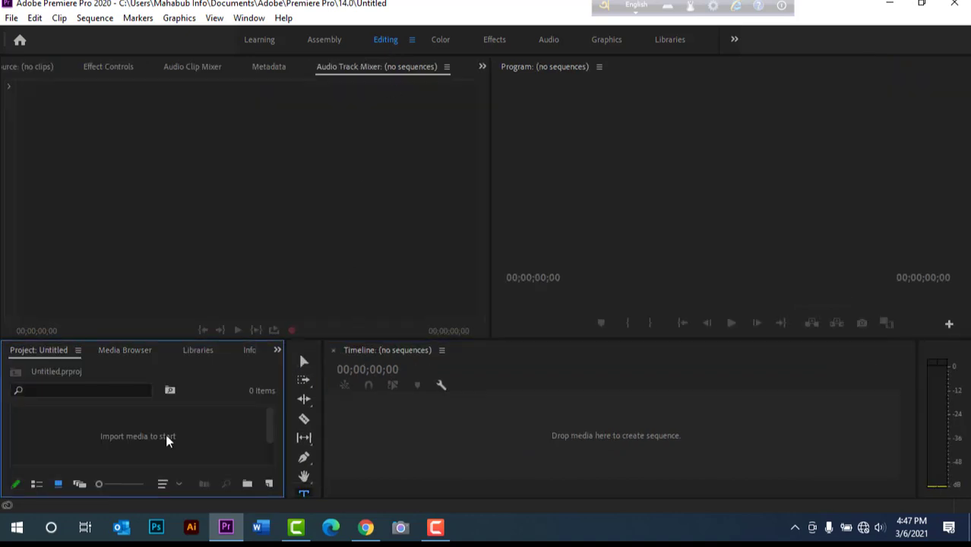
# - Import the Microsoft Office logo PNG from the Avero Keybord folder on the Desktop into the project
pyautogui.doubleClick(166, 436)
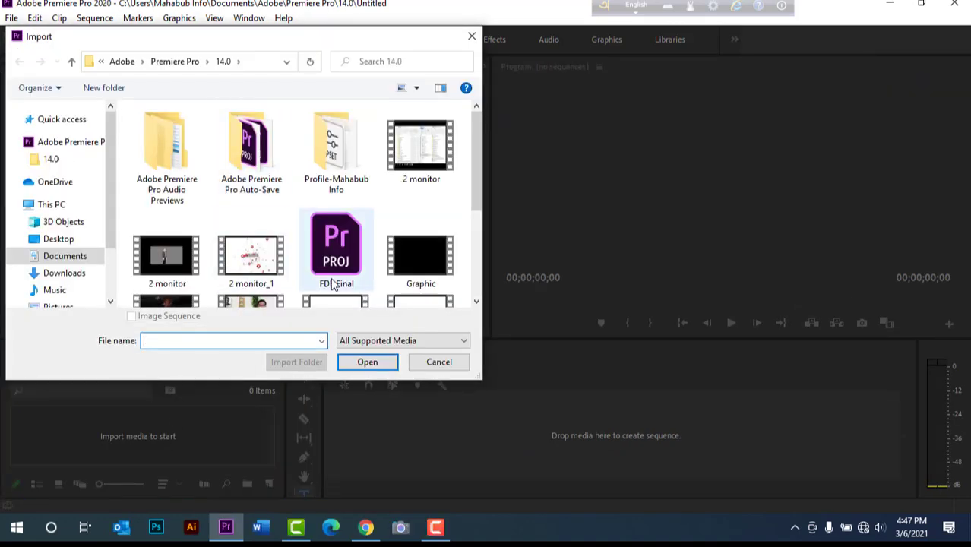
pyautogui.click(59, 238)
pyautogui.doubleClick(172, 152)
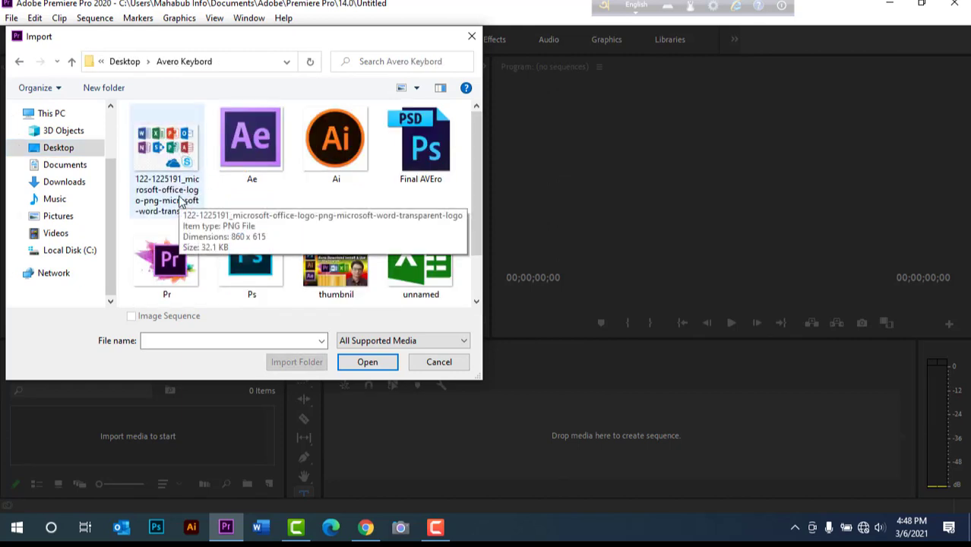
pyautogui.doubleClick(167, 152)
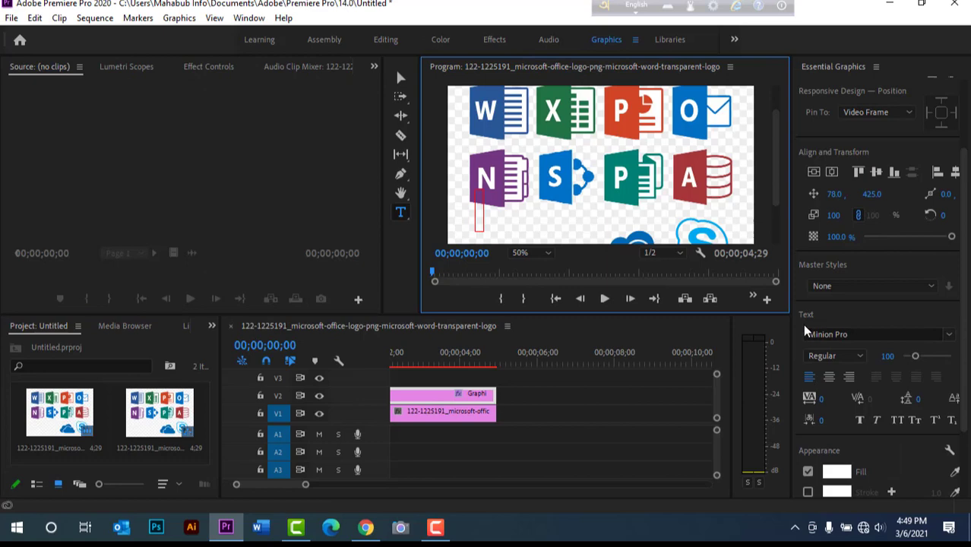
# - Set the text layer to Kalpurush ANSI at size 128 and write বাংলাদেশ (Bangladesh) in its box over the logo image
pyautogui.moveTo(915, 356); pyautogui.dragTo(919, 357)
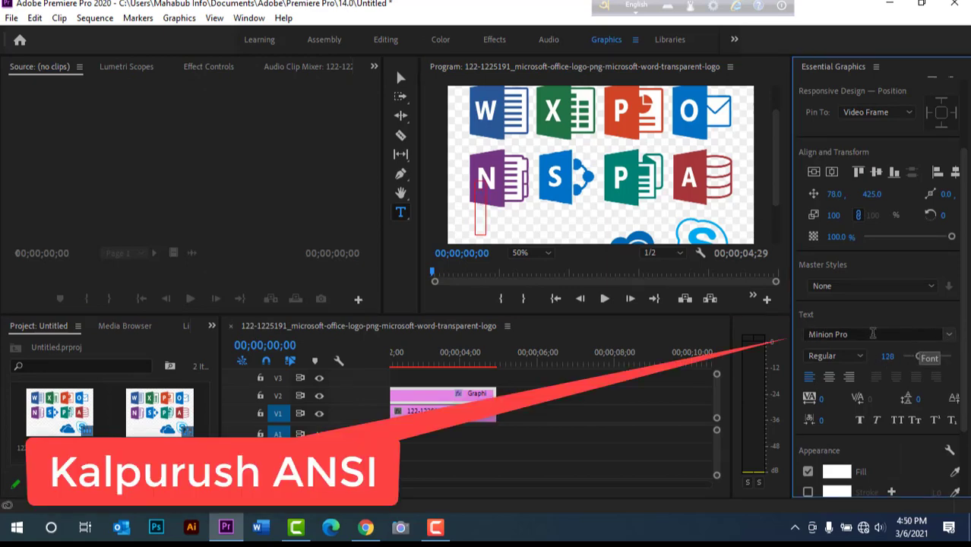
pyautogui.click(812, 335)
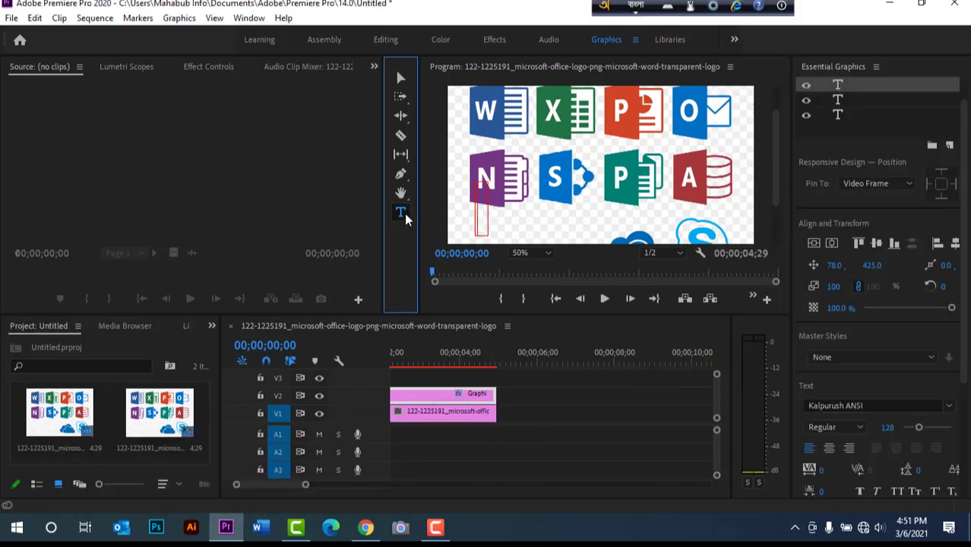
pyautogui.click(404, 214)
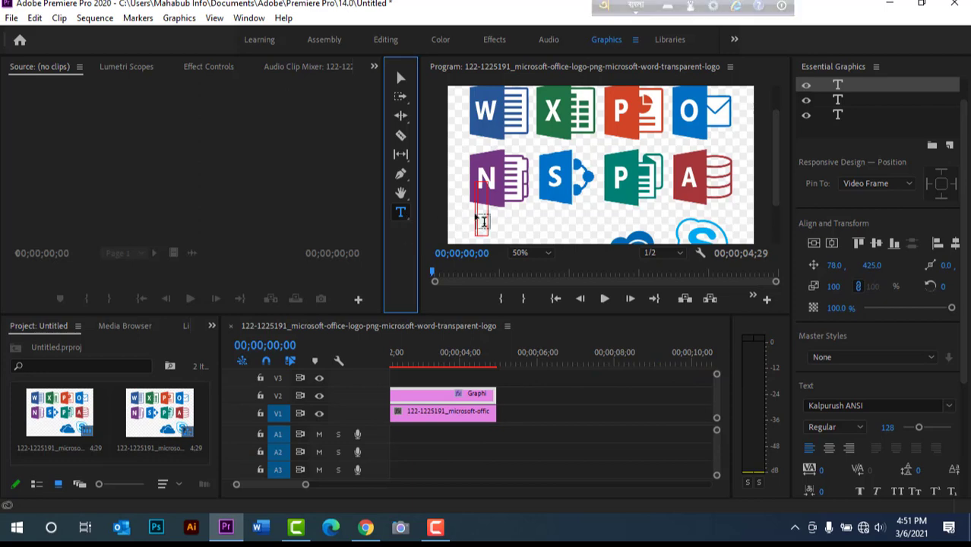
pyautogui.click(478, 211)
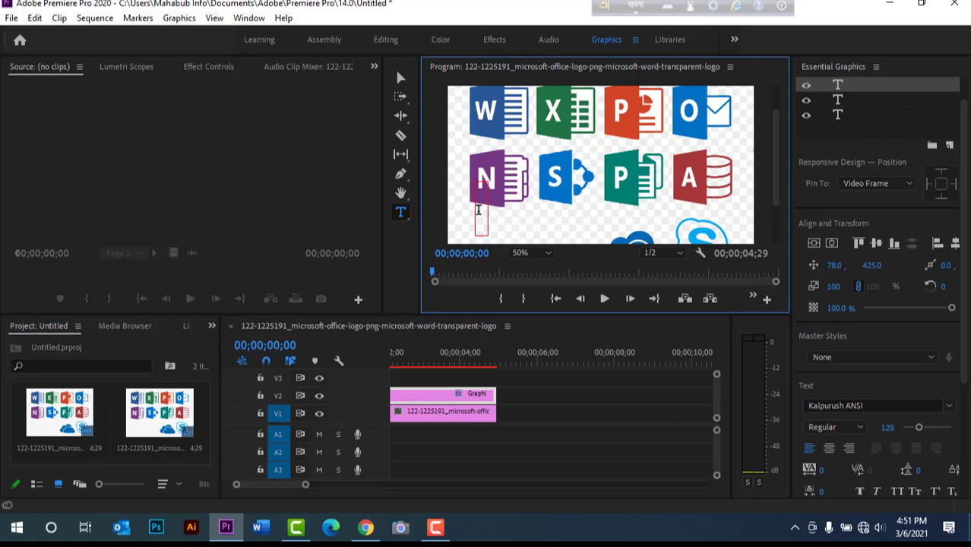
pyautogui.write('Banglad')
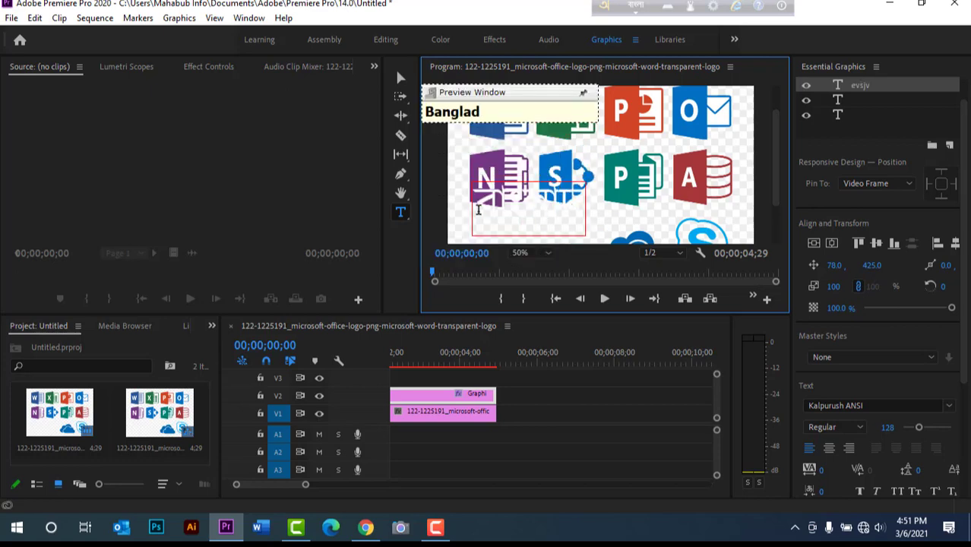
pyautogui.write('esh')
pyautogui.press('space')
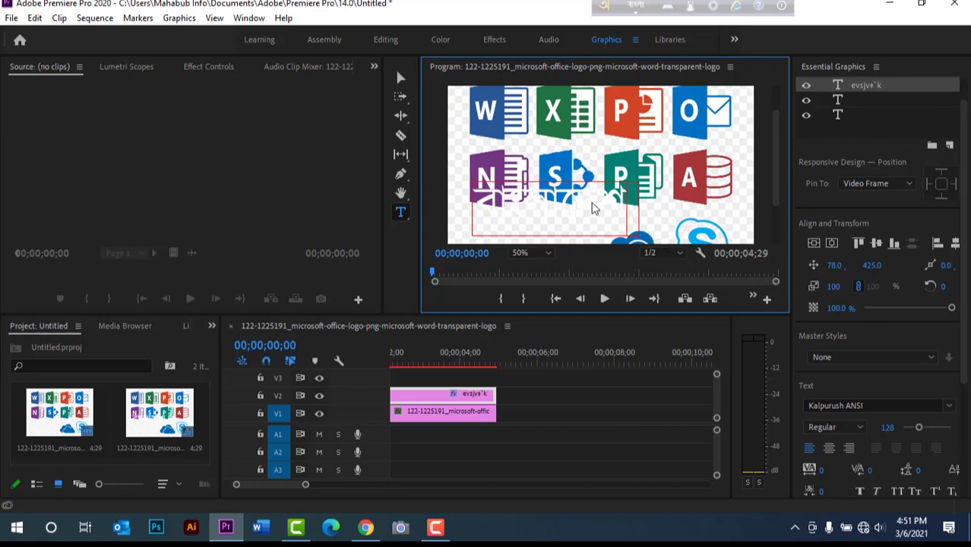
pyautogui.moveTo(631, 210); pyautogui.dragTo(466, 215)
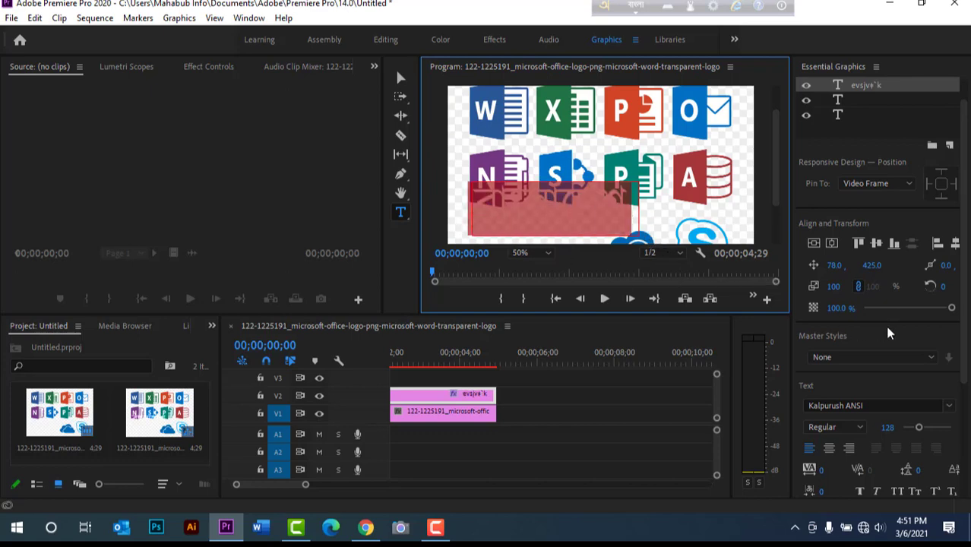
pyautogui.click(385, 39)
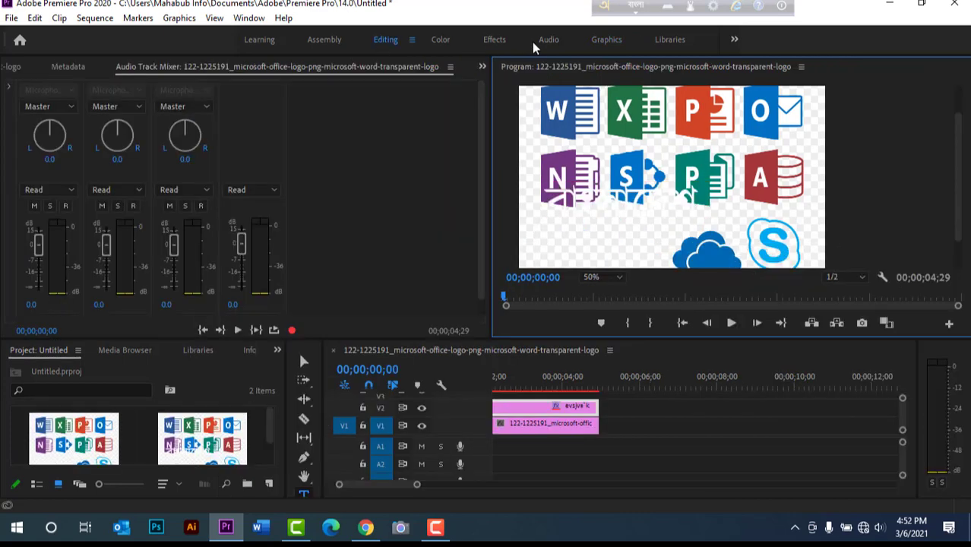
pyautogui.click(601, 41)
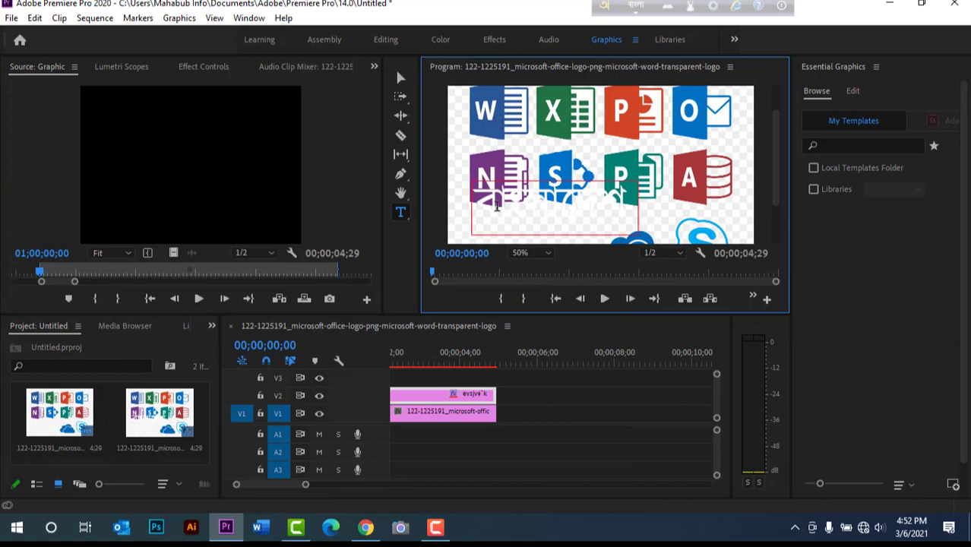
# - Select the whole word বাংলাদেশ in the program view and set its fill colour to dark red 510303
pyautogui.click(483, 211)
pyautogui.moveTo(483, 211); pyautogui.dragTo(646, 199)
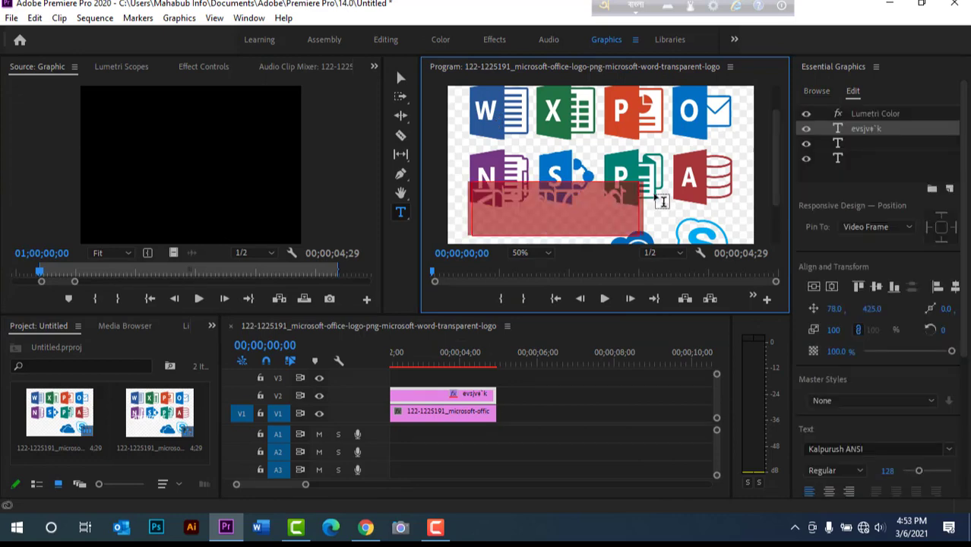
pyautogui.scroll(-3, 838, 417)
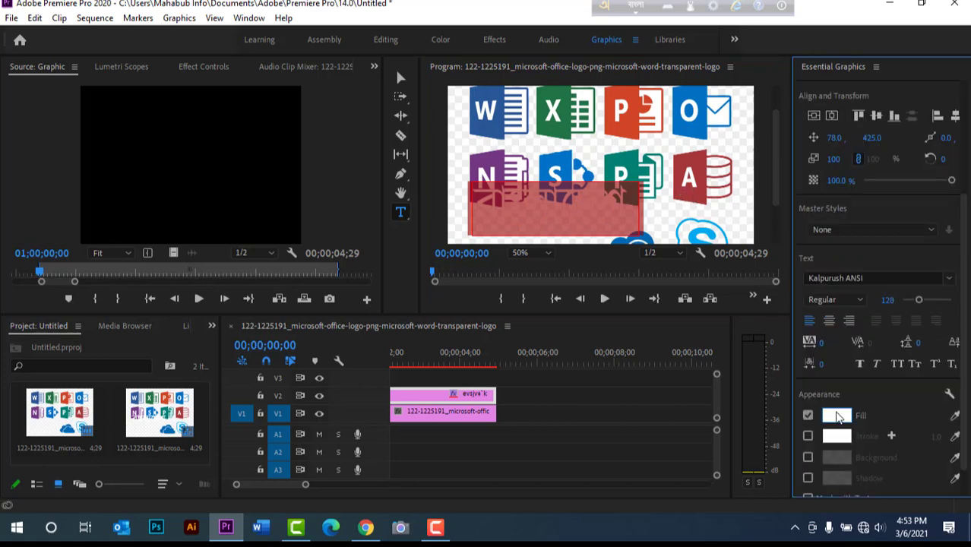
pyautogui.click(837, 416)
pyautogui.click(487, 254)
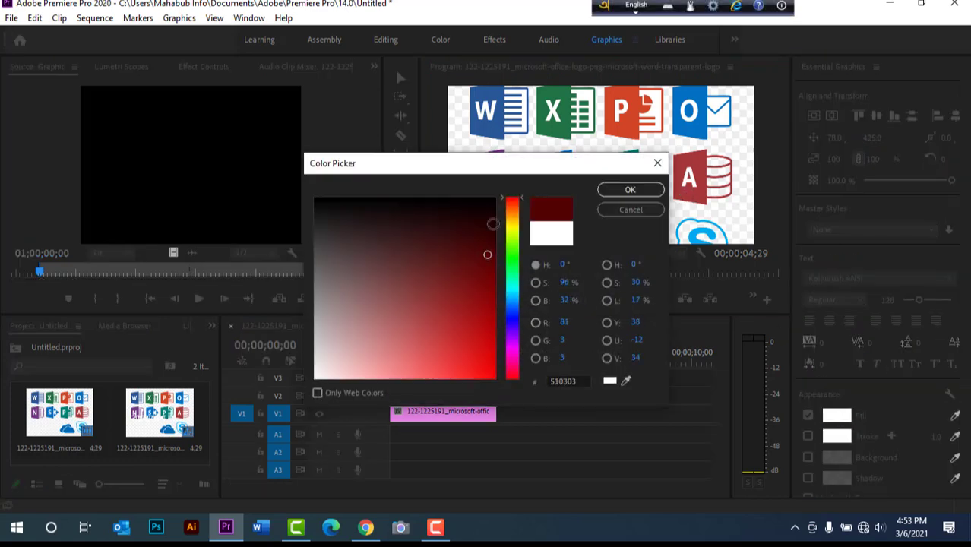
pyautogui.moveTo(522, 162); pyautogui.dragTo(678, 301)
pyautogui.click(774, 329)
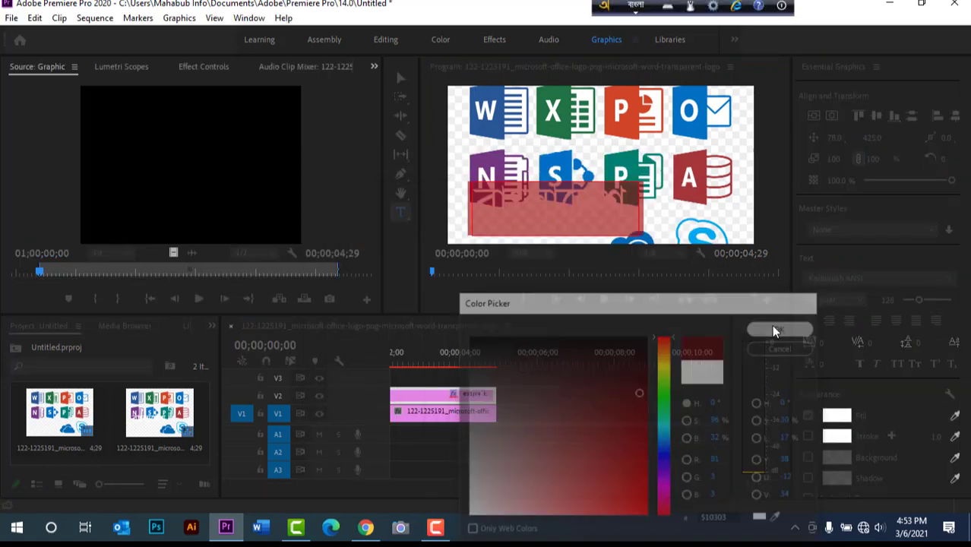
# - Change the fill colour of the selected বাংলাদেশ text to near-black 150F0F
pyautogui.scroll(-1, 842, 370)
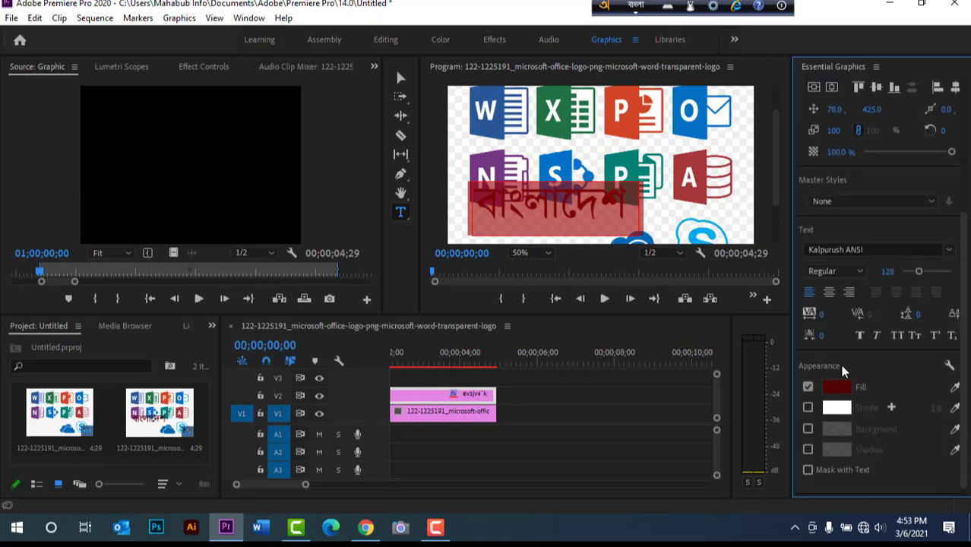
pyautogui.scroll(-1, 841, 370)
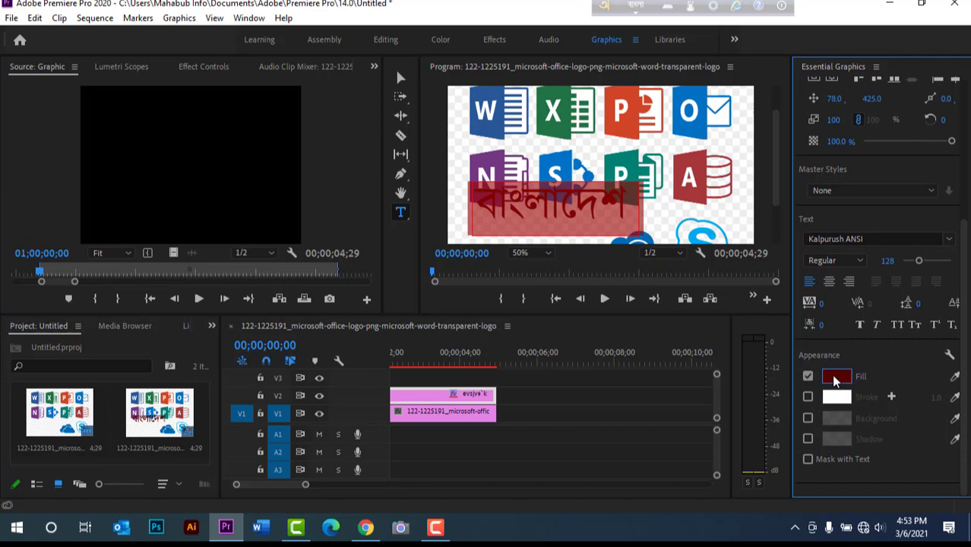
pyautogui.click(835, 377)
pyautogui.click(516, 348)
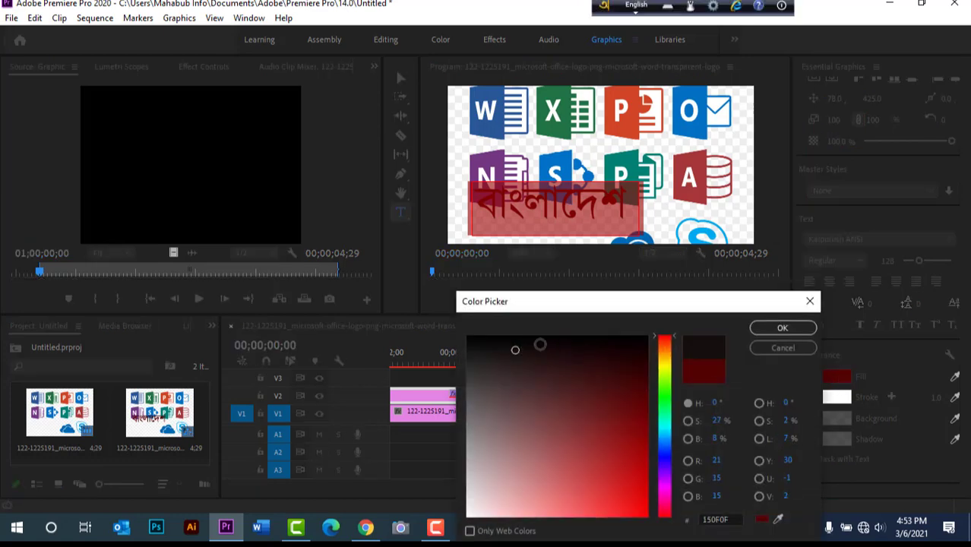
pyautogui.click(782, 328)
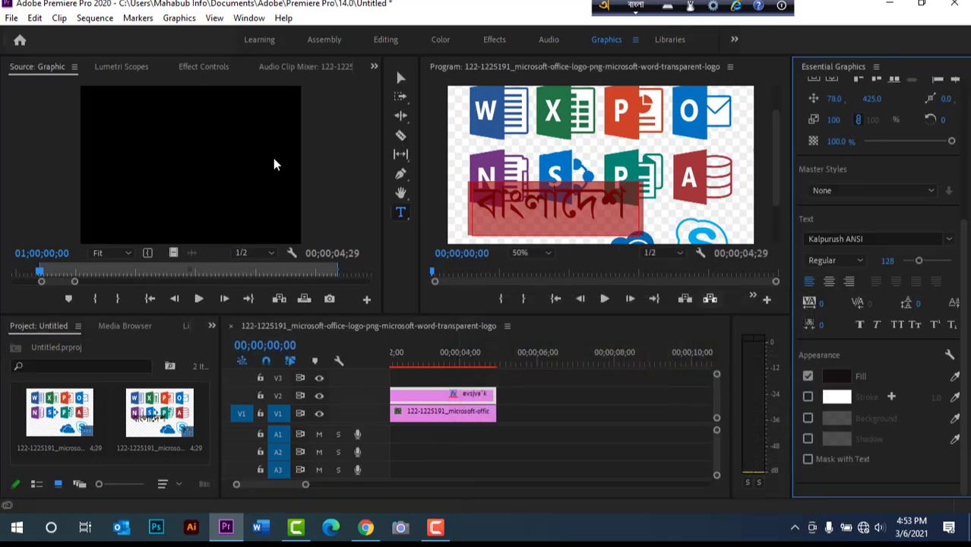